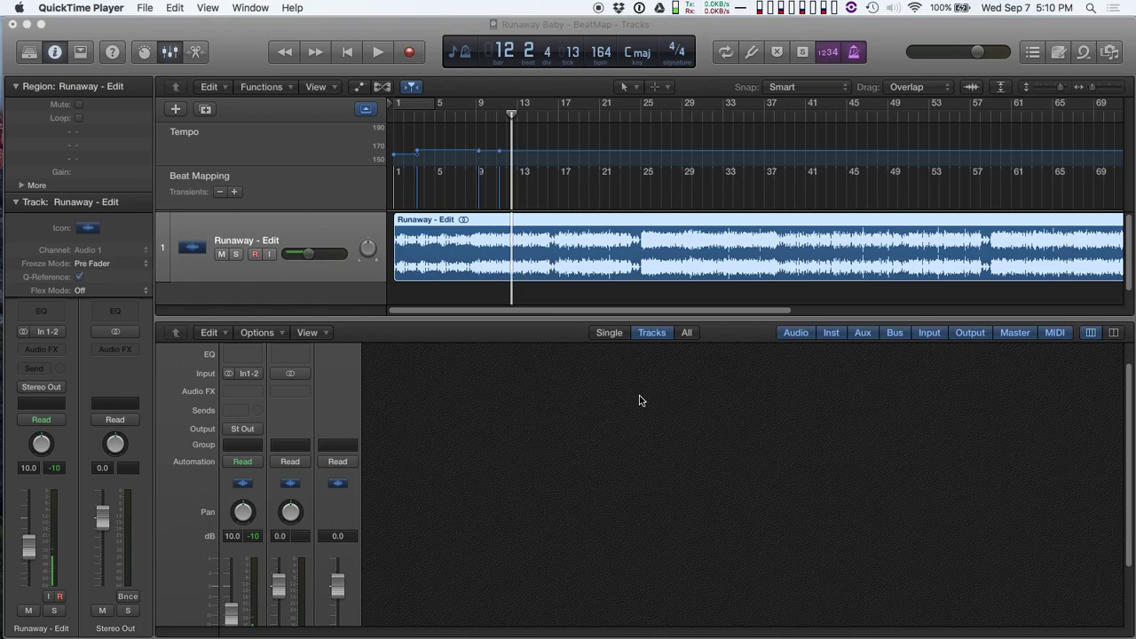
Step: Jump the playhead to bar 21, step forward, then stop and return to bar 1
{"action": "left_click", "coordinate": [603, 114]}
{"action": "key", "text": "period"}
{"action": "key", "text": "period"}
{"action": "key", "text": "period"}
{"action": "key", "text": "period"}
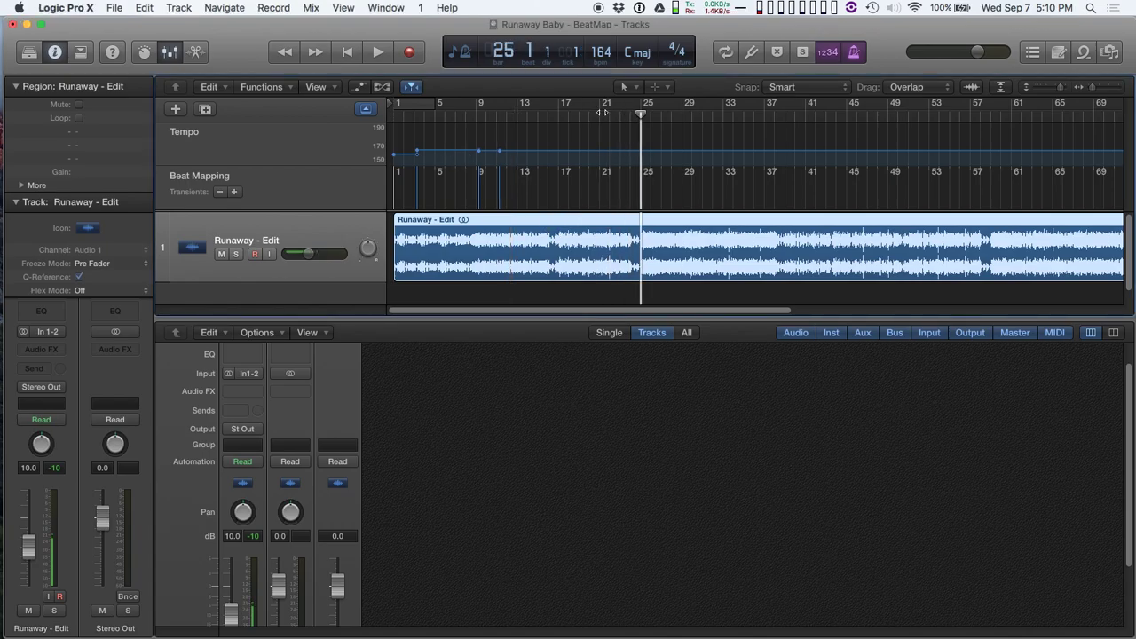
{"action": "key", "text": "Return"}
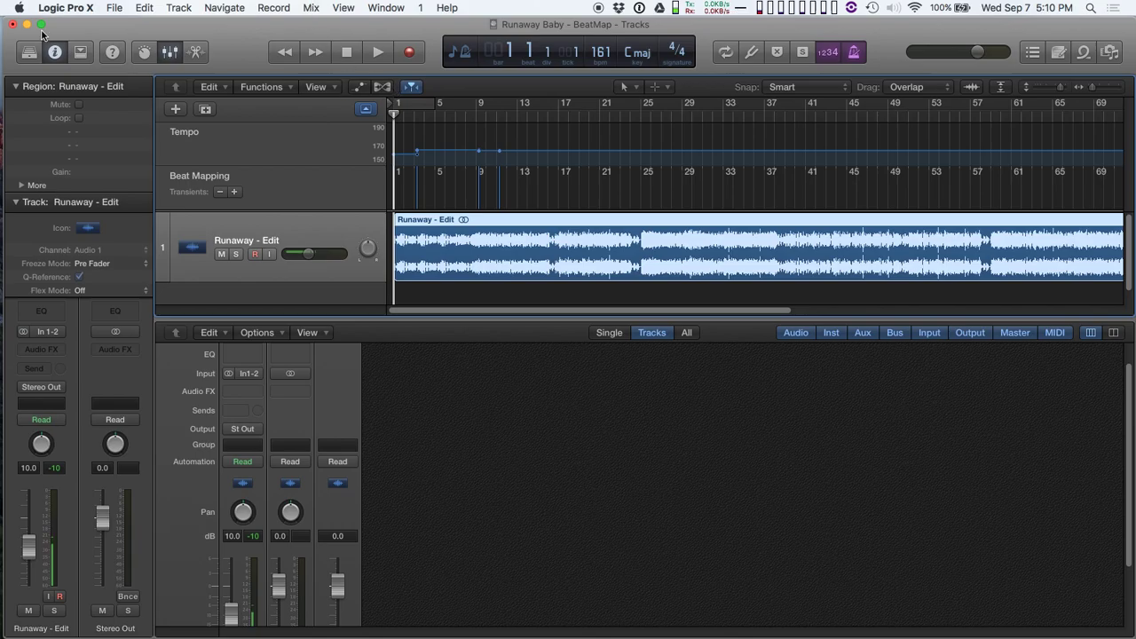
Step: In Audio preferences, set ReWire Behavior to Live Mode (Rewire and Internal) and apply the change
{"action": "left_click", "coordinate": [78, 8]}
{"action": "mouse_move", "coordinate": [100, 53]}
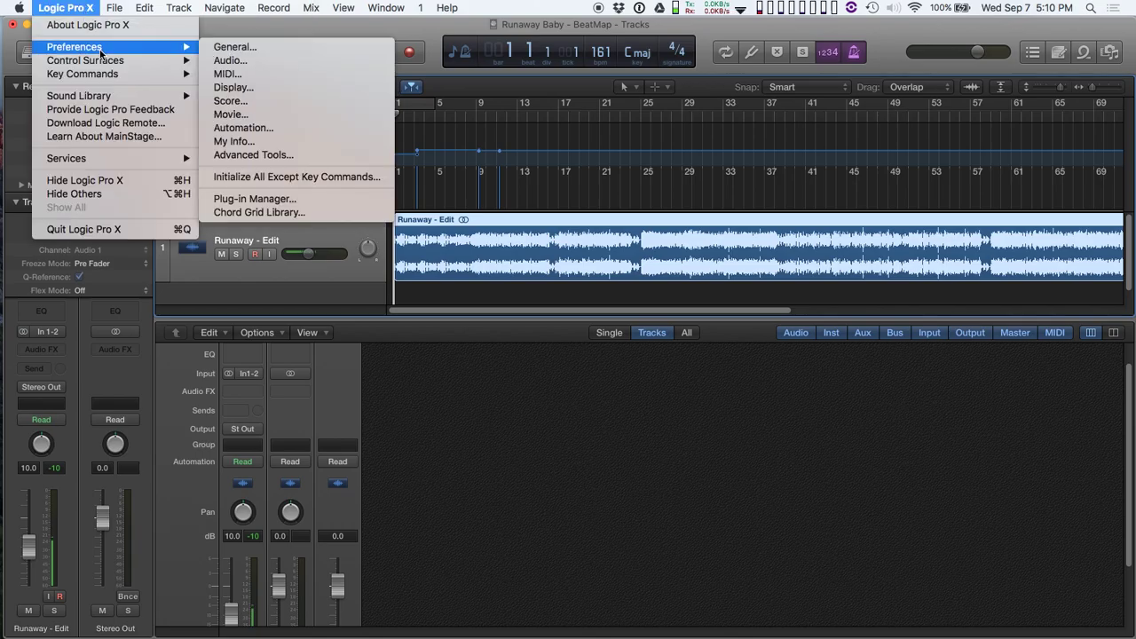
{"action": "left_click", "coordinate": [316, 61]}
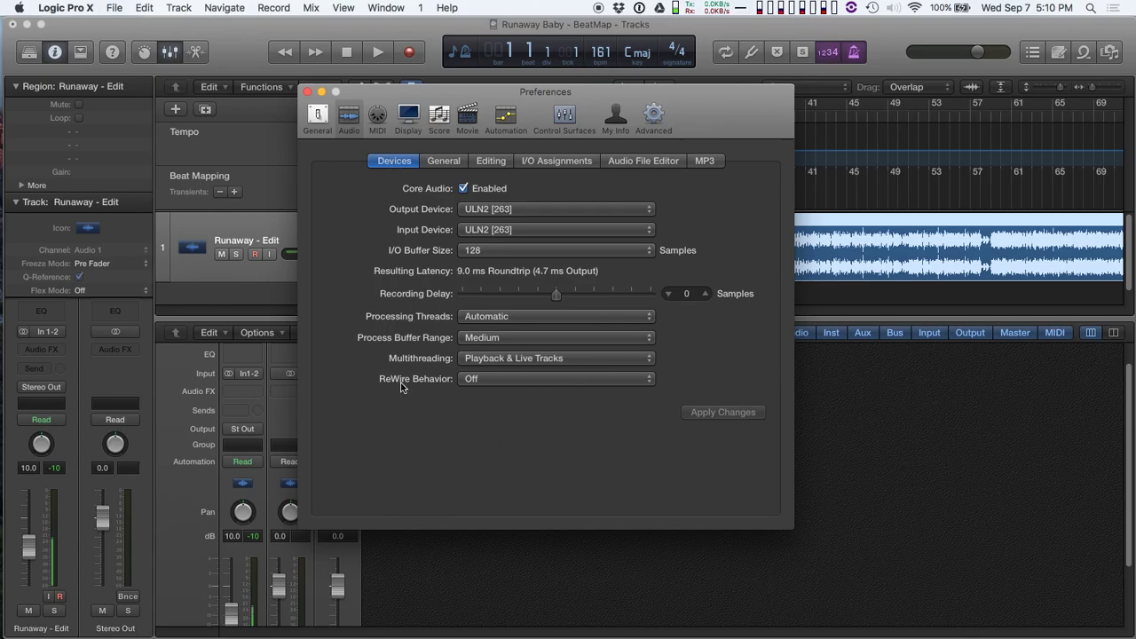
{"action": "left_click", "coordinate": [489, 380]}
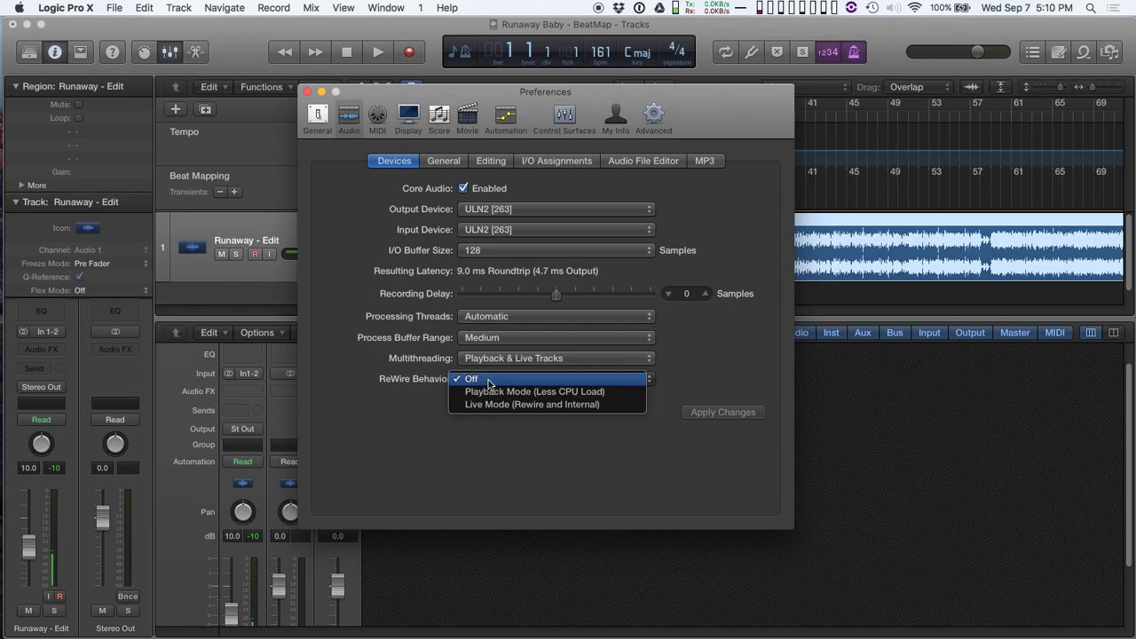
{"action": "left_click", "coordinate": [535, 404]}
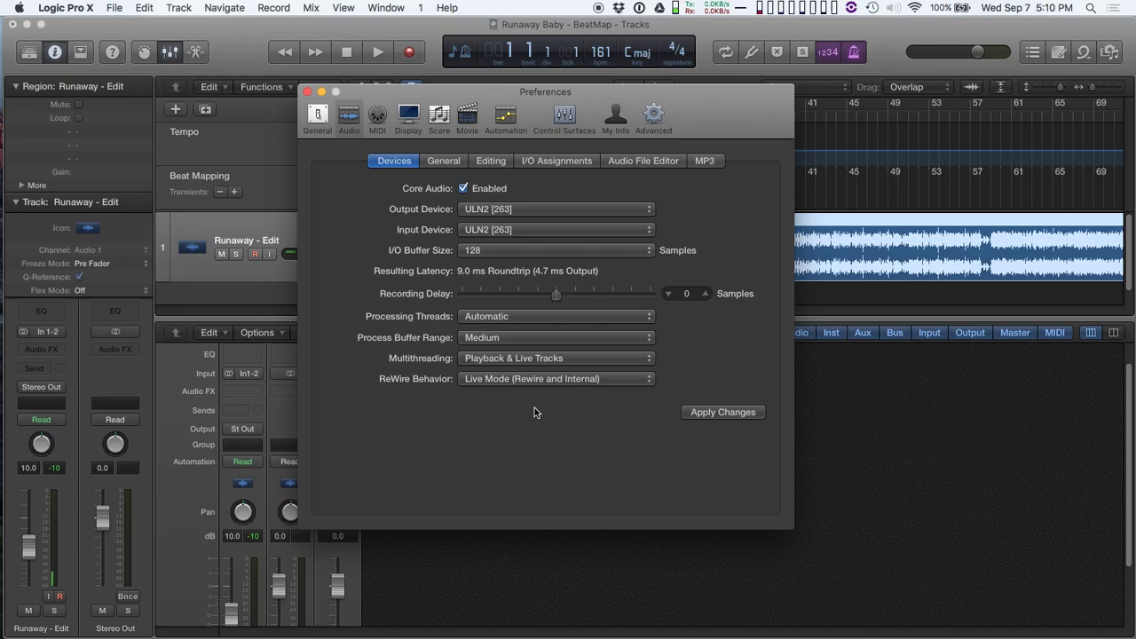
{"action": "left_click", "coordinate": [724, 413]}
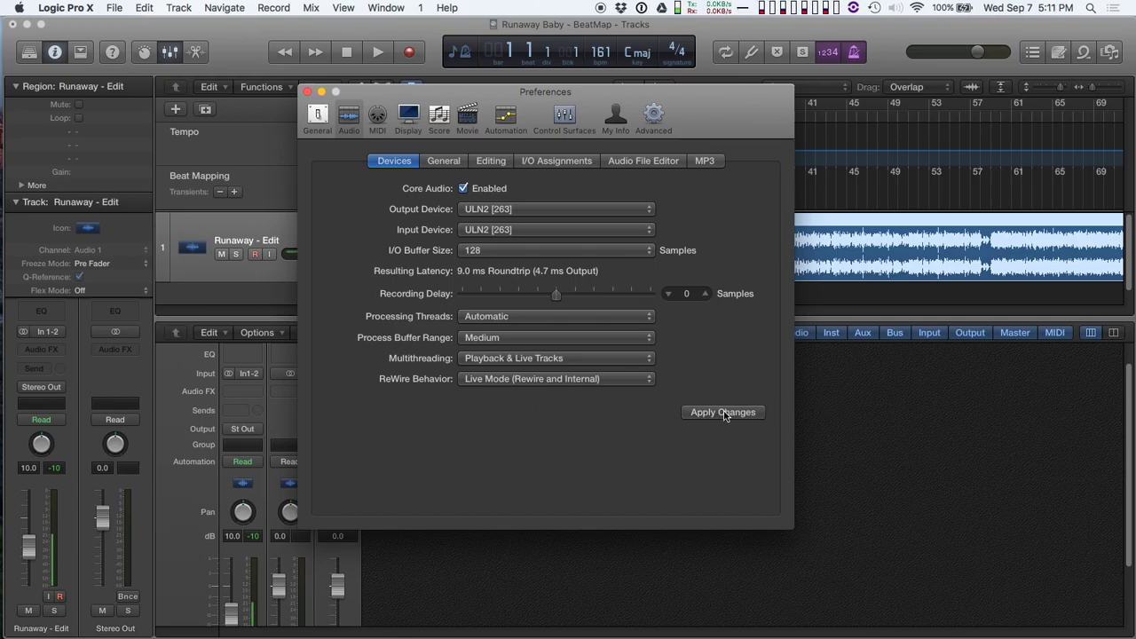
Step: Close Preferences, then save and close the project, overwriting the externally changed file
{"action": "left_click", "coordinate": [308, 91]}
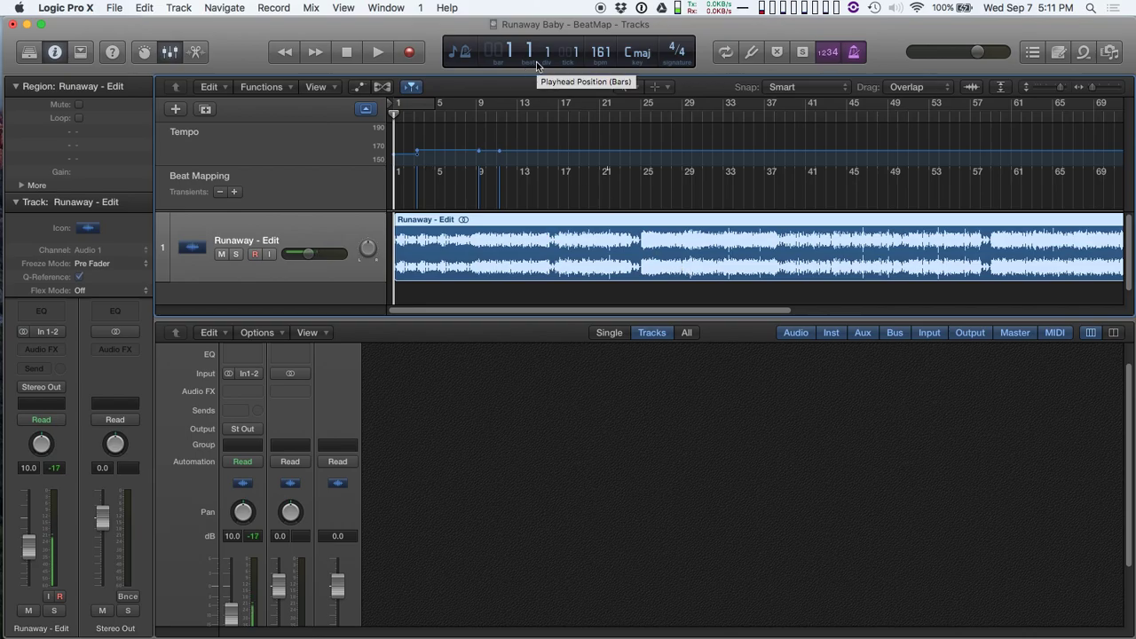
{"action": "key", "text": "super+w"}
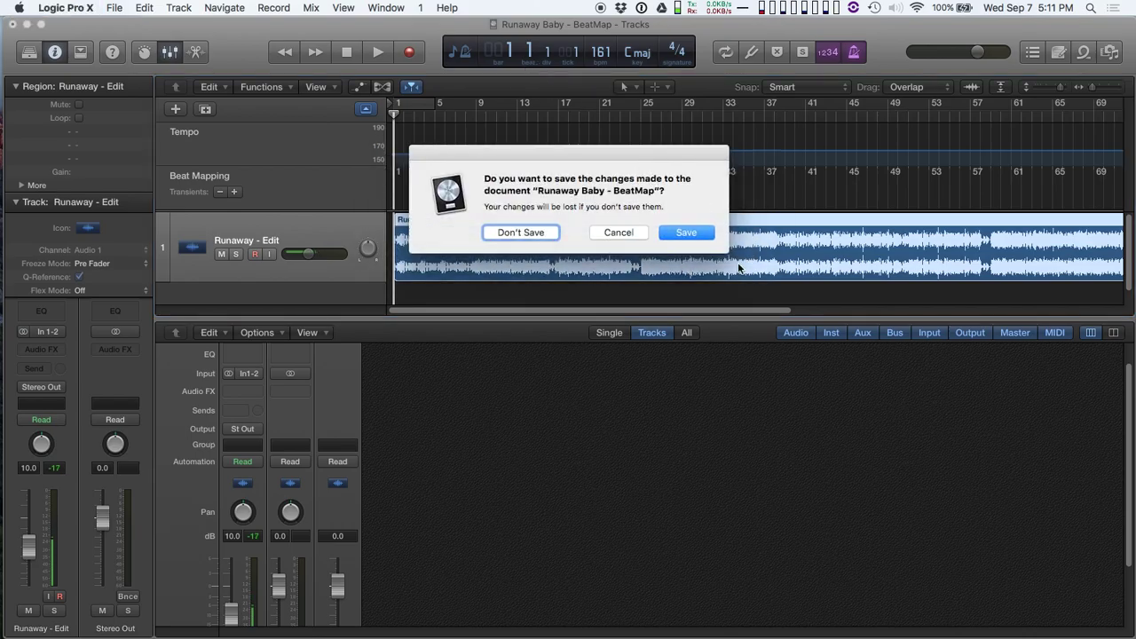
{"action": "left_click", "coordinate": [696, 230]}
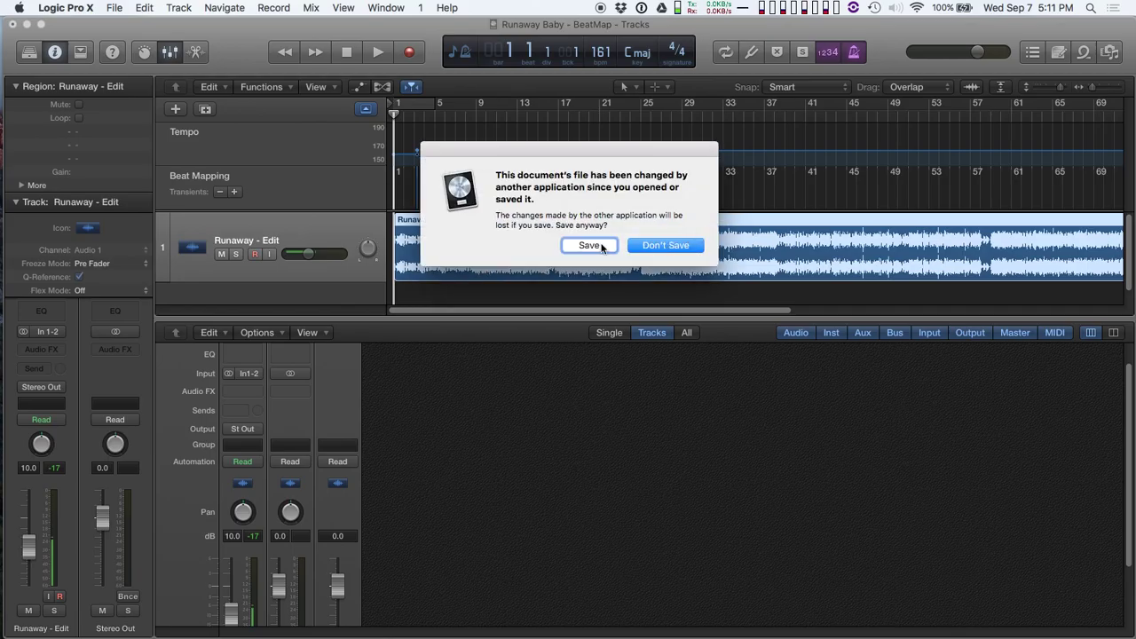
{"action": "left_click", "coordinate": [602, 246]}
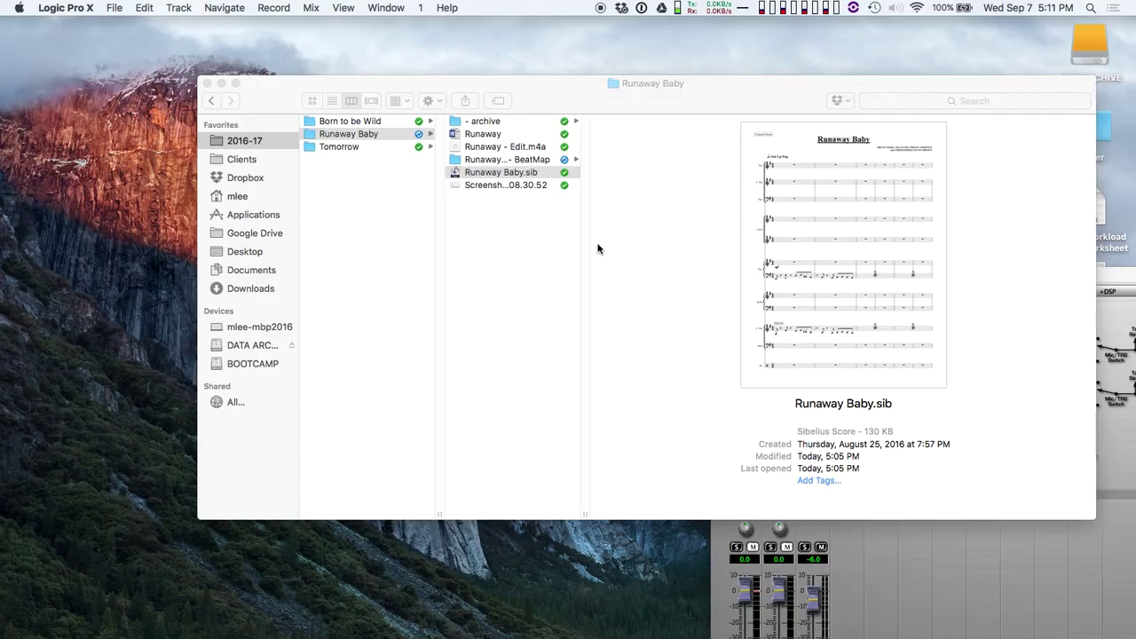
Step: Open Runaway Baby.sib from Finder in Sibelius and arrange the Finder and score windows
{"action": "left_click", "coordinate": [494, 175]}
{"action": "left_click", "coordinate": [494, 175]}
{"action": "key", "text": "Return"}
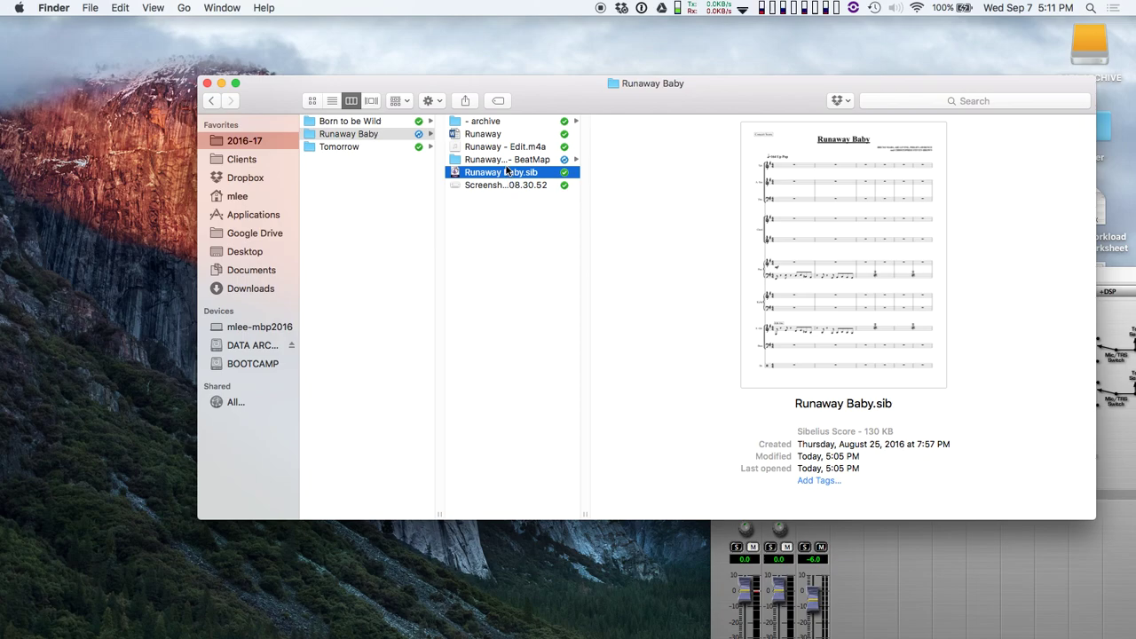
{"action": "left_click", "coordinate": [504, 163]}
{"action": "left_click", "coordinate": [503, 172]}
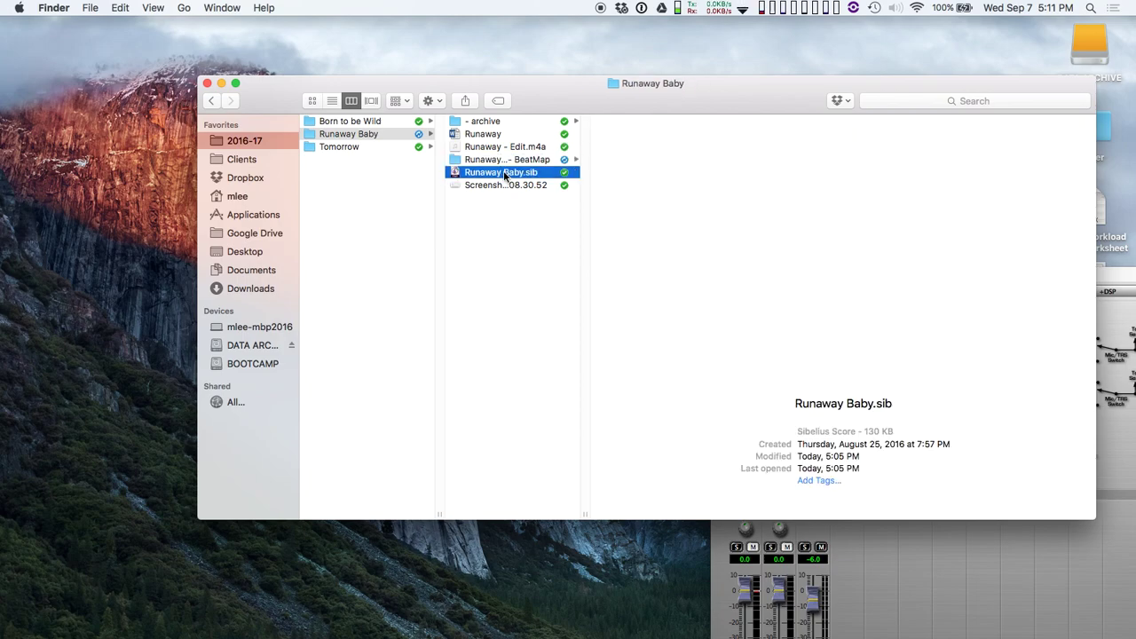
{"action": "key", "text": "super+Tab"}
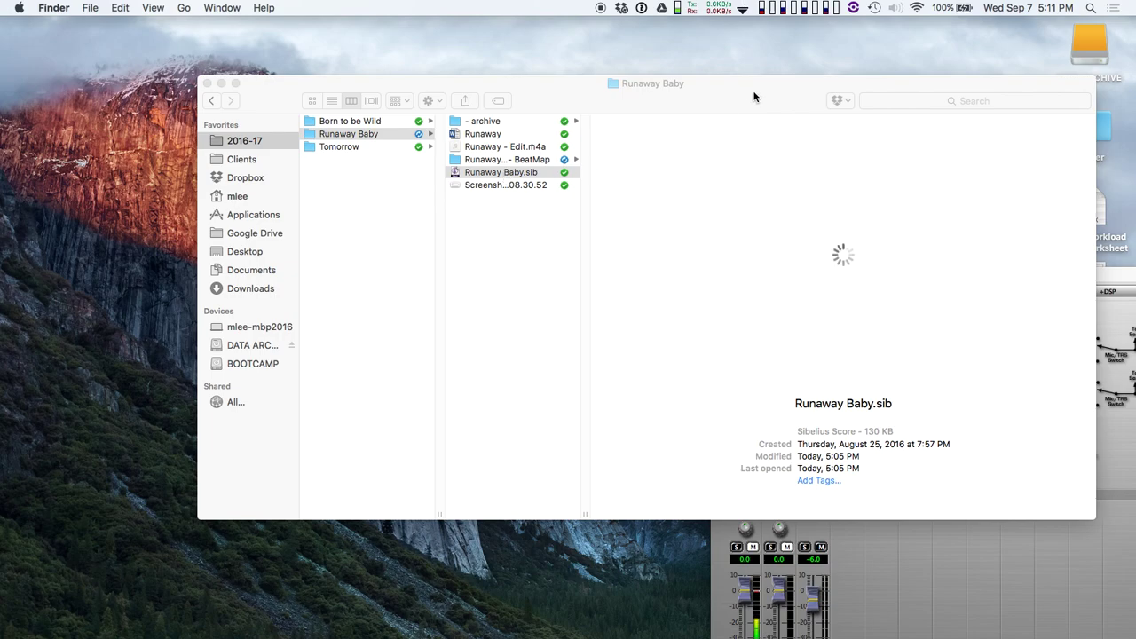
{"action": "mouse_move", "coordinate": [752, 95]}
{"action": "left_mouse_down"}
{"action": "mouse_move", "coordinate": [768, 235]}
{"action": "mouse_move", "coordinate": [755, 109]}
{"action": "left_mouse_up"}
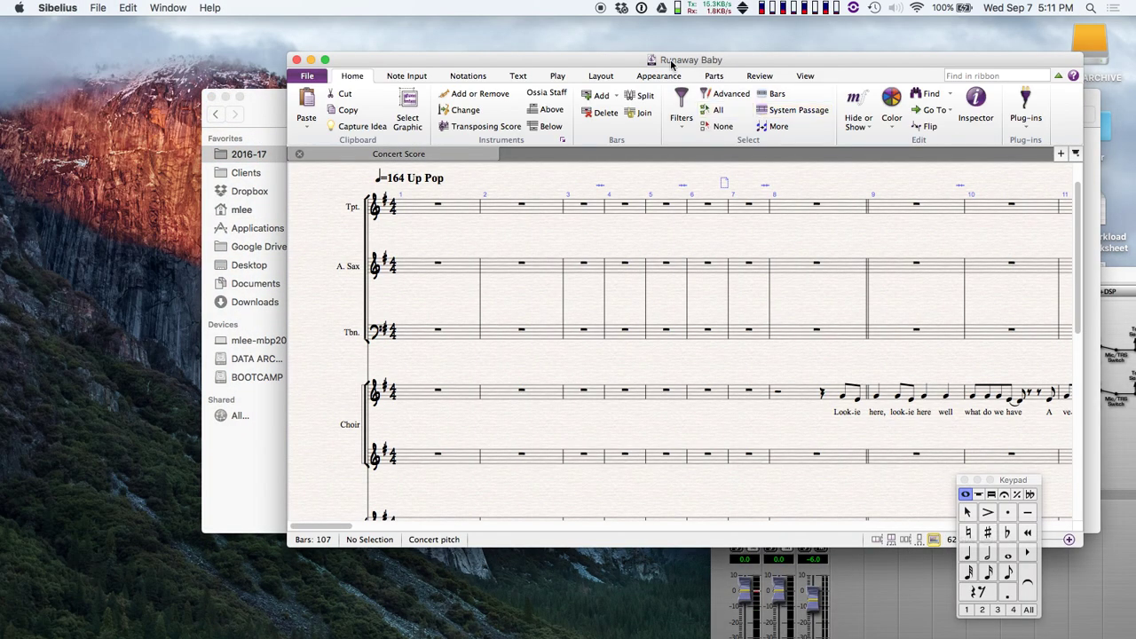
{"action": "left_click_drag", "start_coordinate": [671, 64], "coordinate": [465, 66]}
Step: Enlarge the score window, confirm Performance ReWire mode stays Tempo track, then quit Sibelius
{"action": "left_click_drag", "start_coordinate": [913, 569], "coordinate": [1069, 637]}
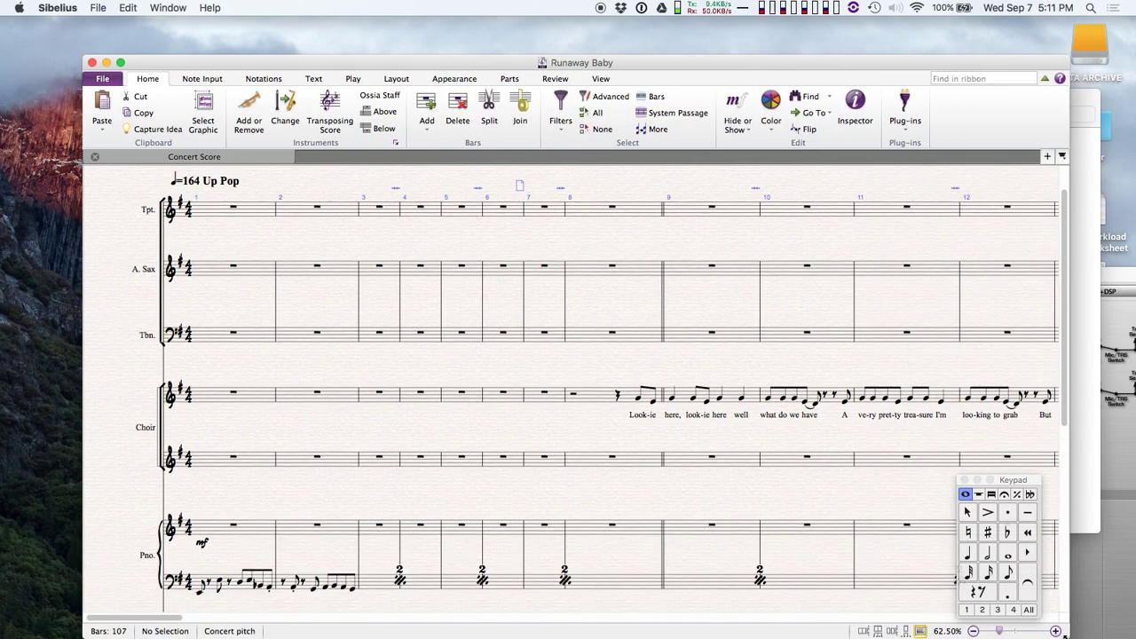
{"action": "scroll", "coordinate": [789, 272], "scroll_direction": "up", "scroll_amount": 1}
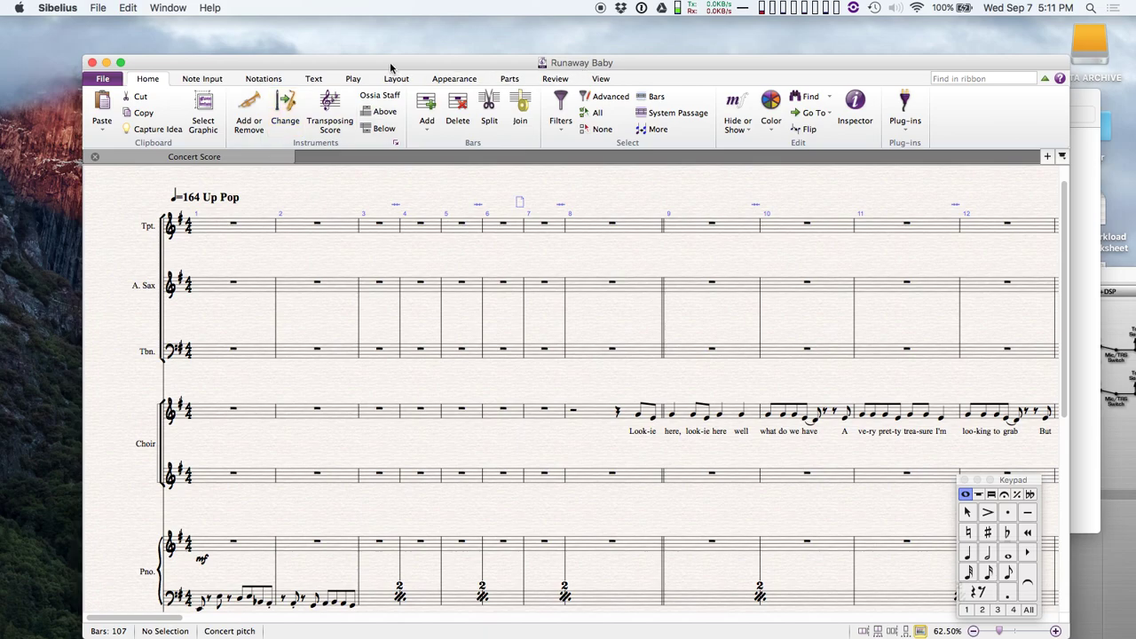
{"action": "left_click", "coordinate": [352, 79]}
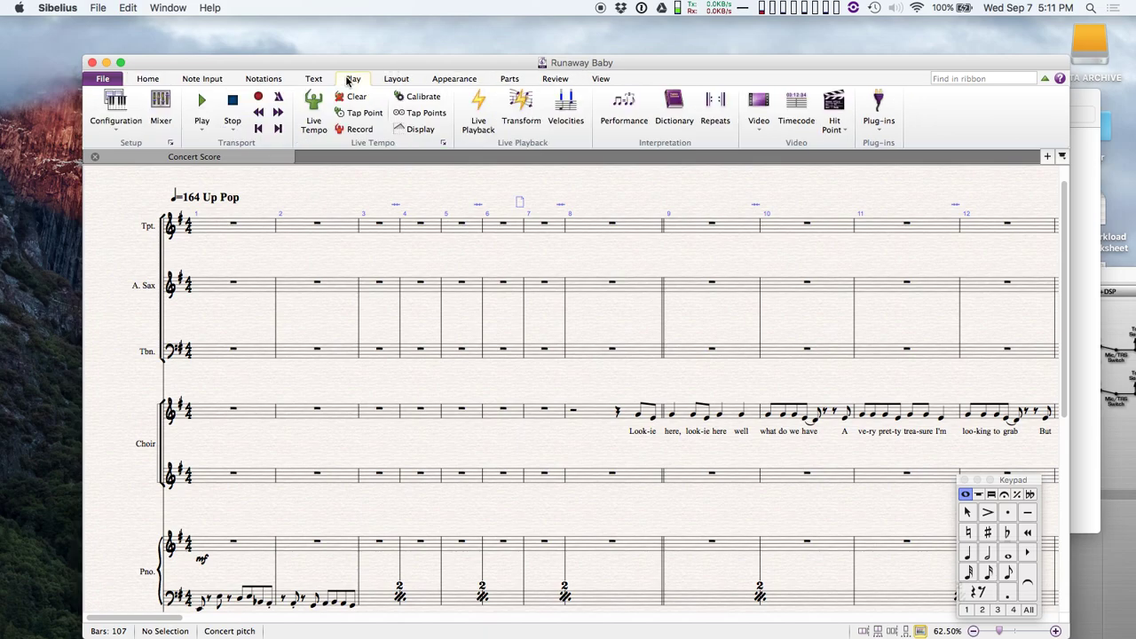
{"action": "left_click", "coordinate": [631, 106]}
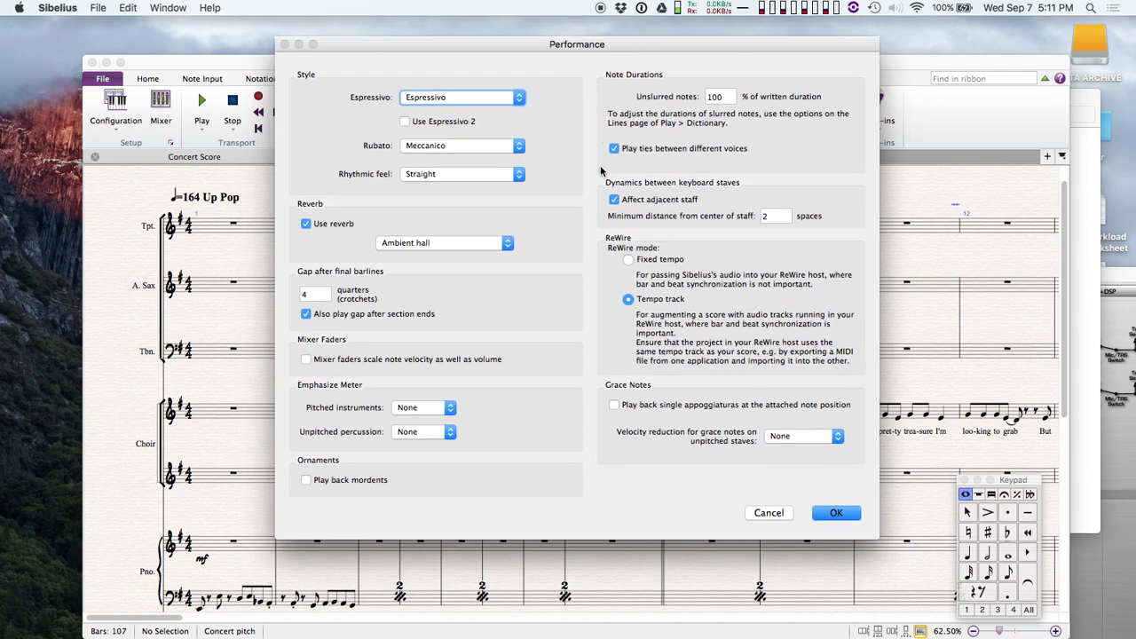
{"action": "left_click", "coordinate": [646, 264]}
{"action": "left_click", "coordinate": [657, 303]}
{"action": "left_click", "coordinate": [837, 513]}
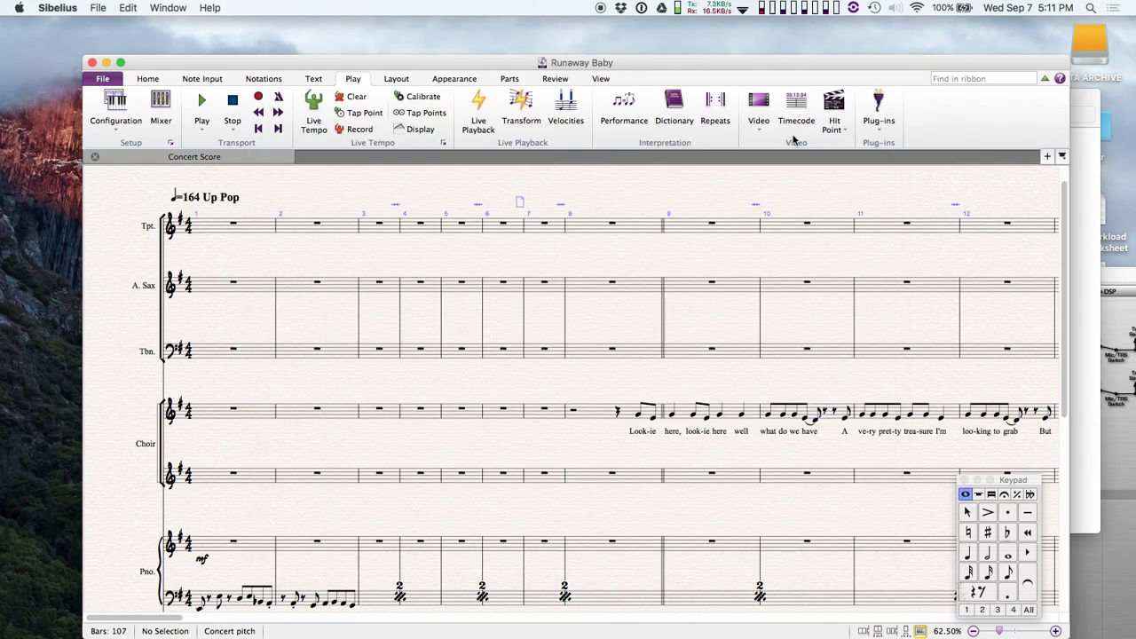
{"action": "left_click_drag", "start_coordinate": [764, 61], "coordinate": [766, 47]}
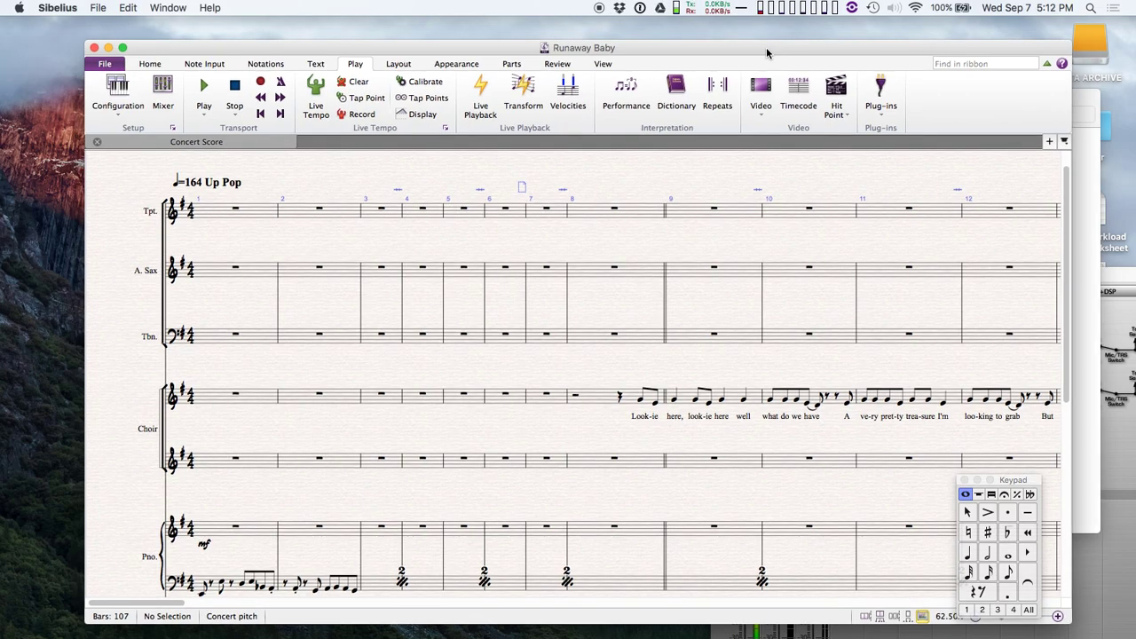
{"action": "key", "text": "super+q"}
Step: Open the Runaway Baby - BeatMap Logic project file from its Finder folder with Cmd-O
{"action": "left_click", "coordinate": [730, 95]}
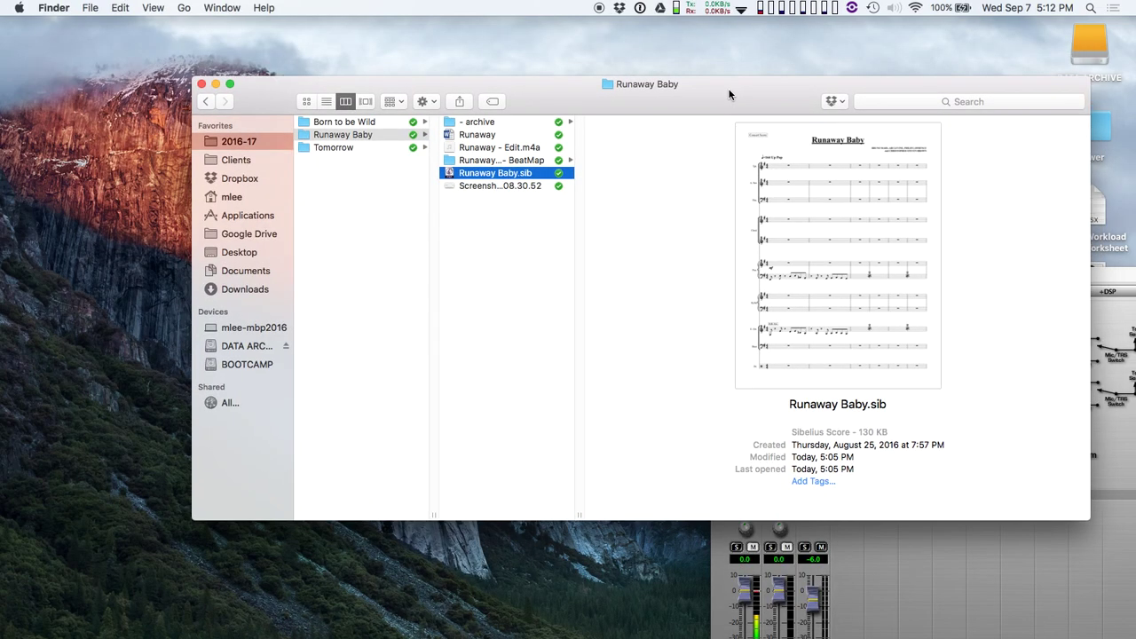
{"action": "left_click", "coordinate": [489, 165]}
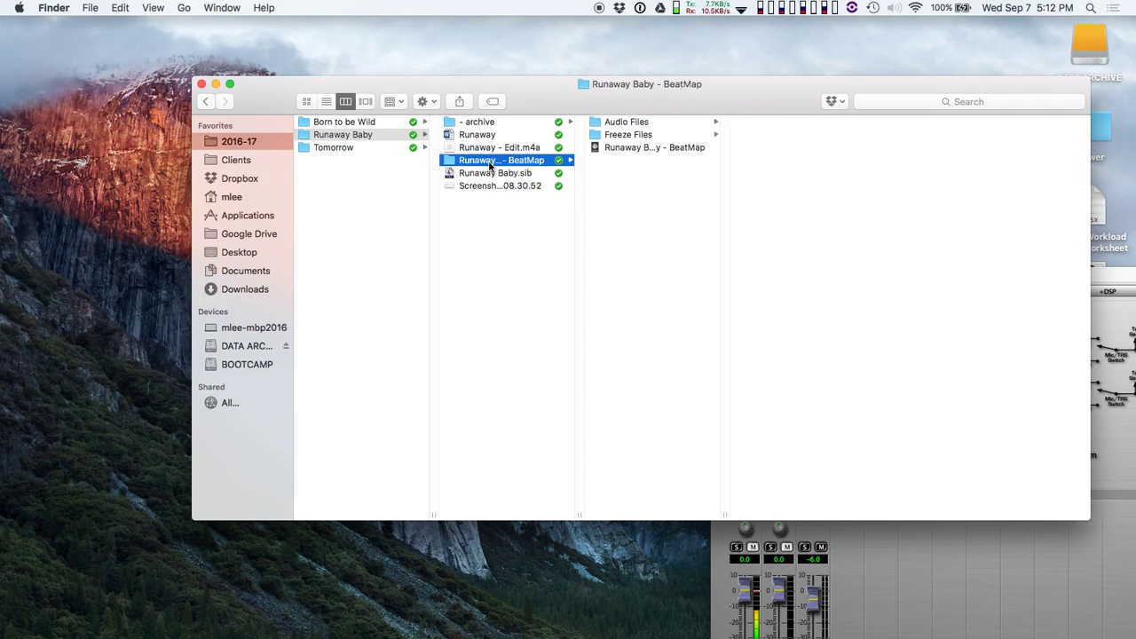
{"action": "key", "text": "Right"}
{"action": "key", "text": "Down"}
{"action": "key", "text": "Down"}
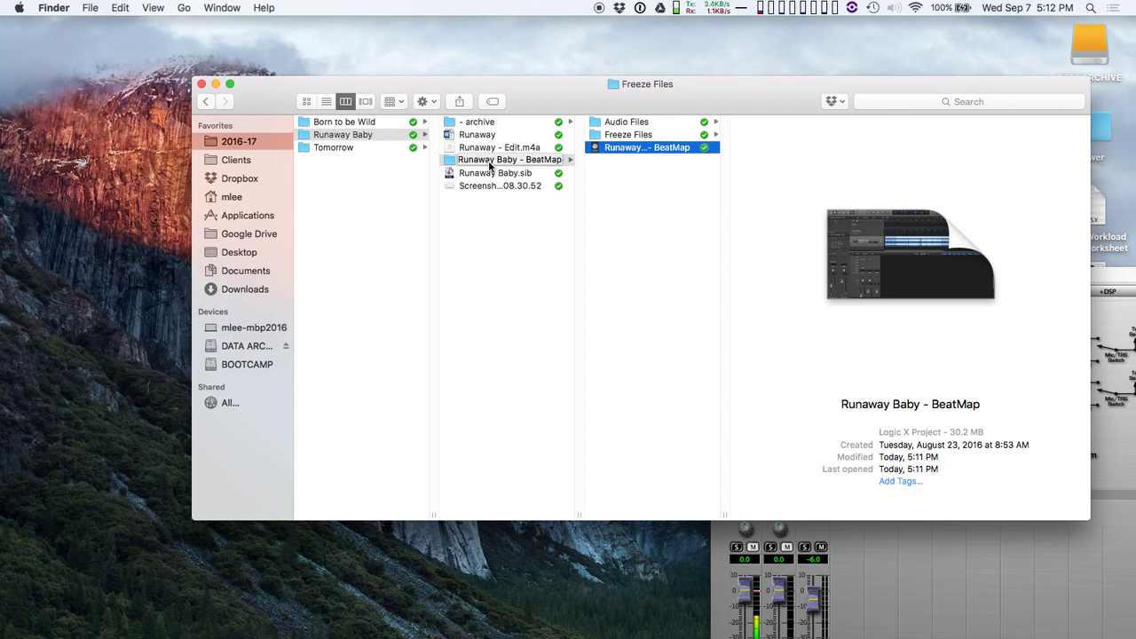
{"action": "key", "text": "super+o"}
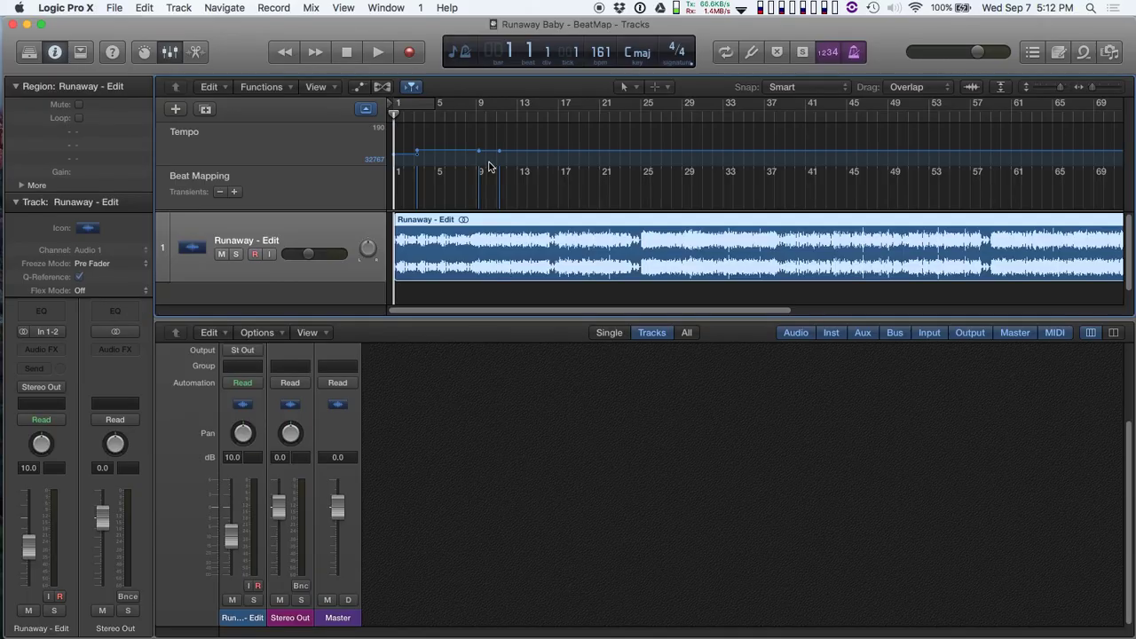
Step: Create a new auxiliary channel strip, Aux 1, in the Logic mixer
{"action": "left_click", "coordinate": [170, 52]}
{"action": "left_click", "coordinate": [169, 51]}
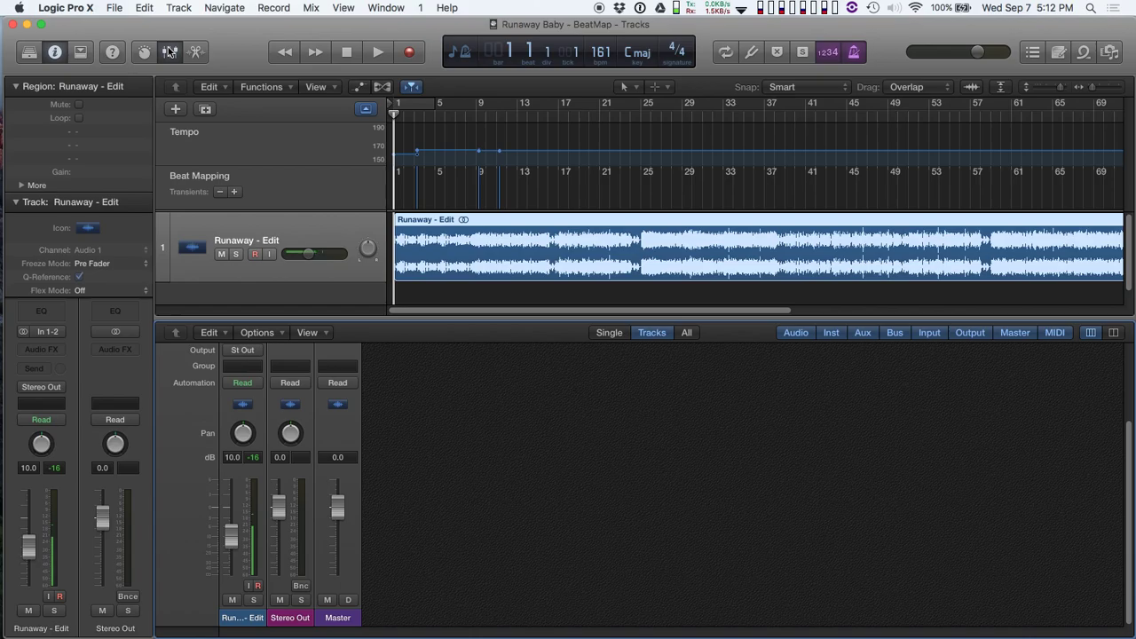
{"action": "left_click", "coordinate": [275, 334]}
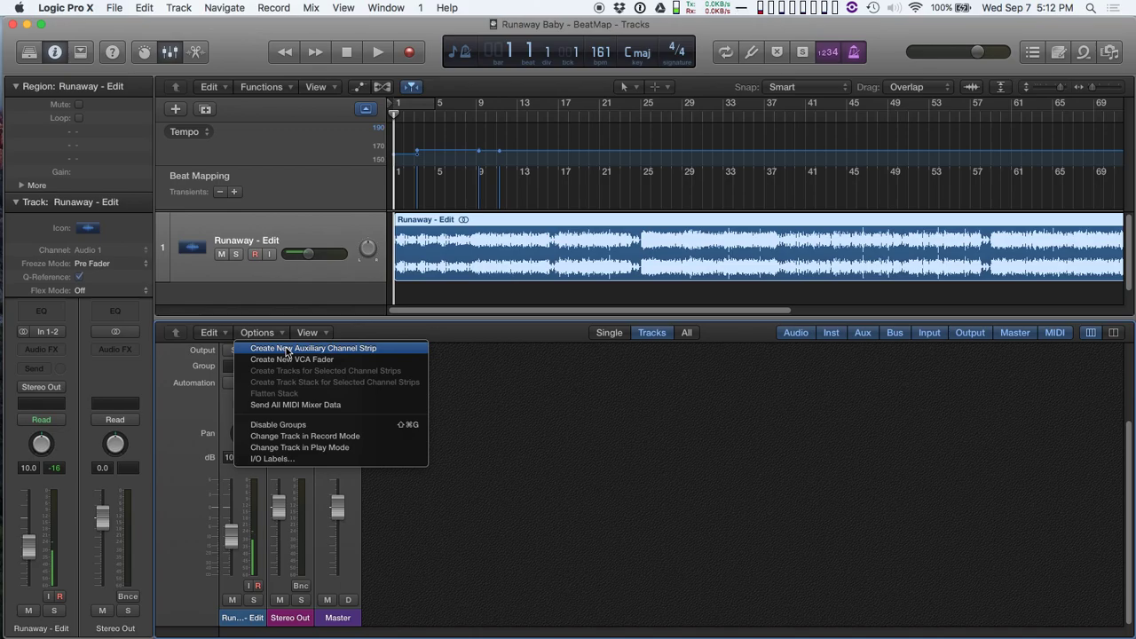
{"action": "left_click", "coordinate": [287, 350]}
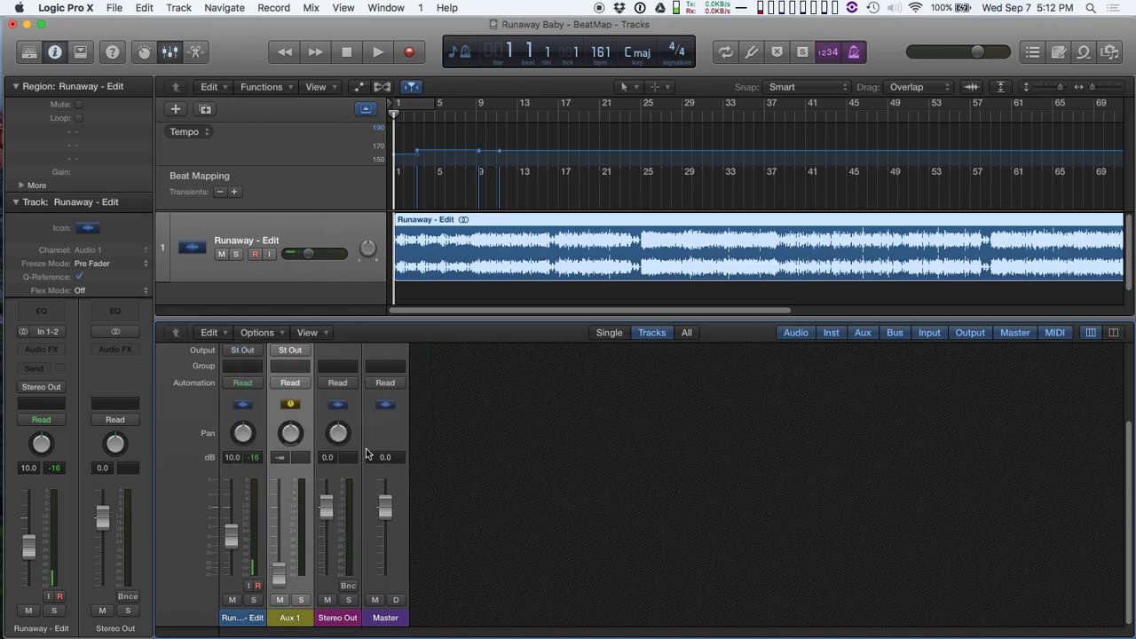
Step: Route Aux 1's input to Sibelius > RW:Mix-L/R
{"action": "scroll", "coordinate": [366, 453], "scroll_direction": "up", "scroll_amount": 3}
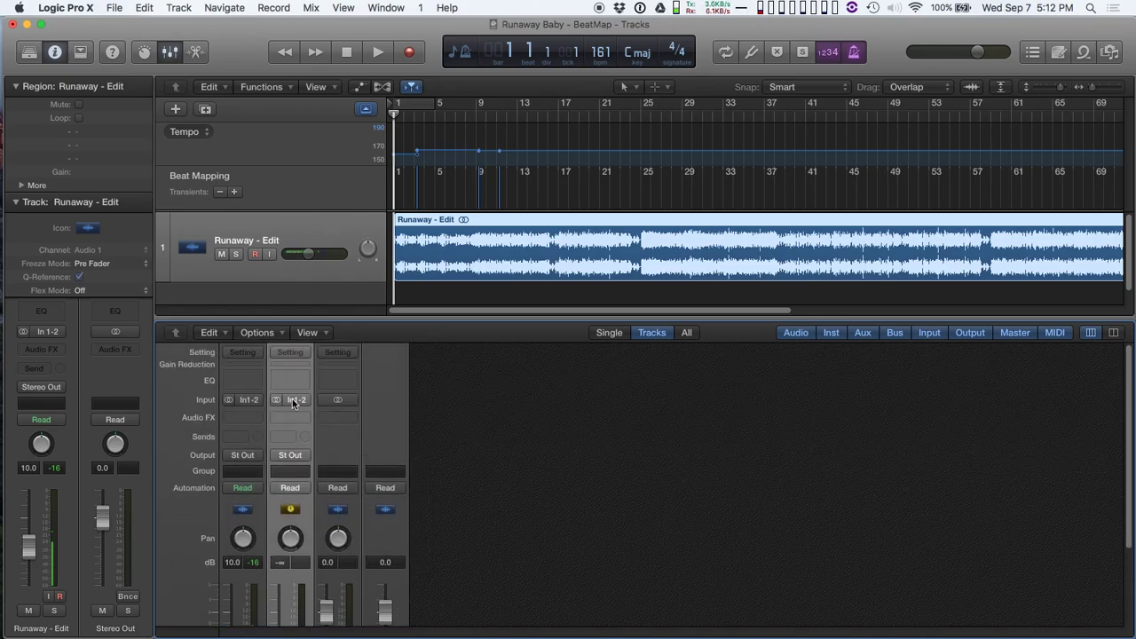
{"action": "left_click", "coordinate": [294, 401]}
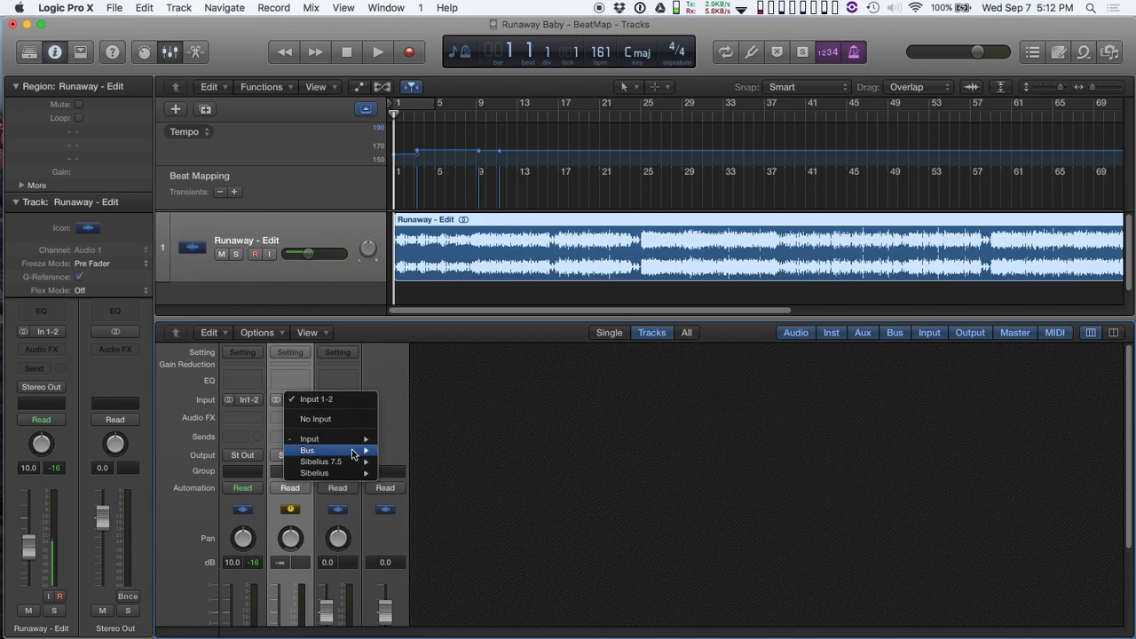
{"action": "mouse_move", "coordinate": [338, 475]}
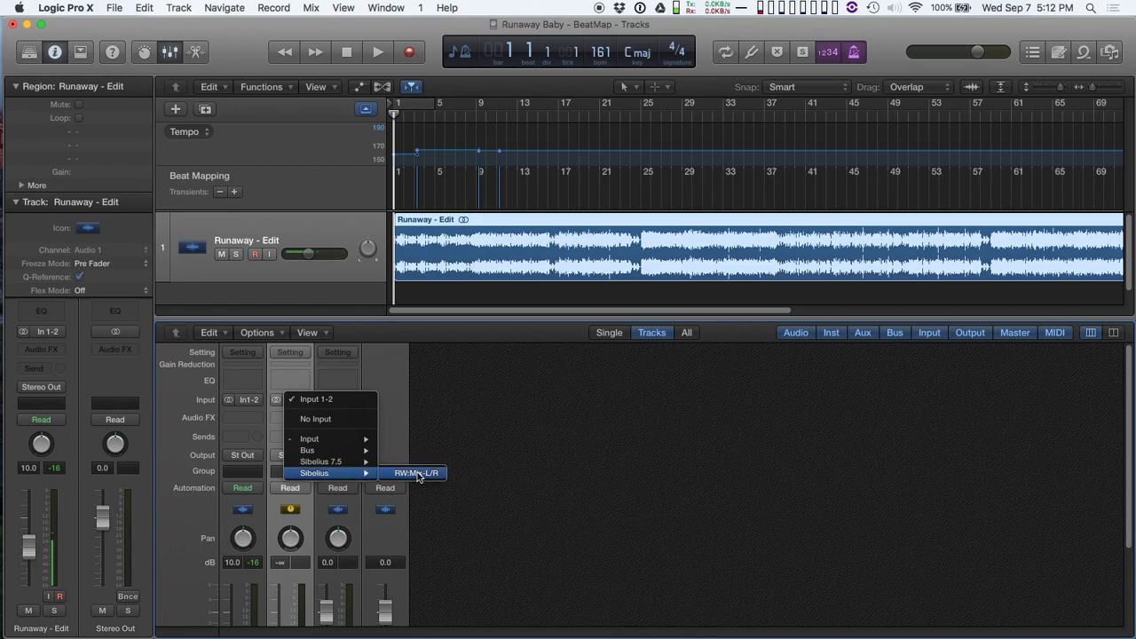
{"action": "left_click", "coordinate": [418, 473]}
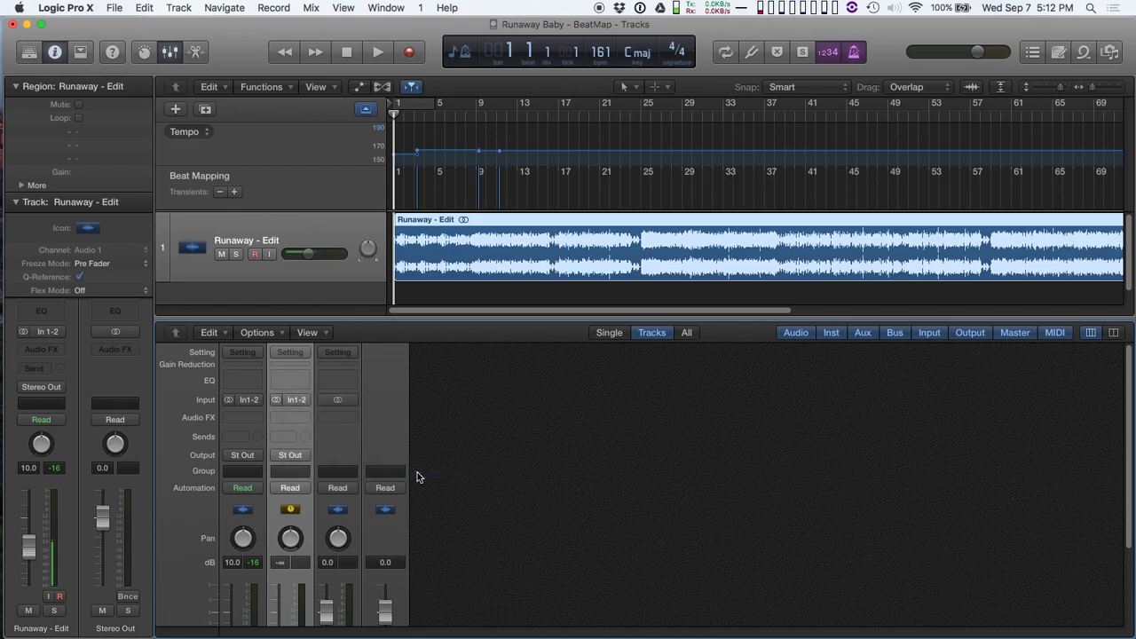
{"action": "left_click", "coordinate": [299, 401]}
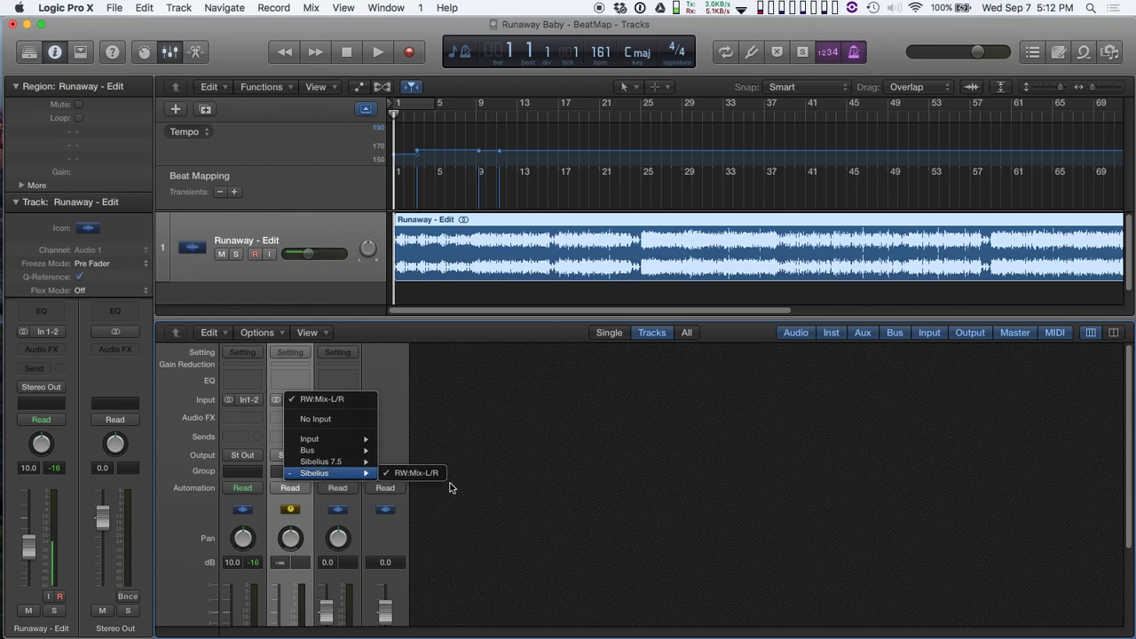
{"action": "left_click", "coordinate": [557, 417]}
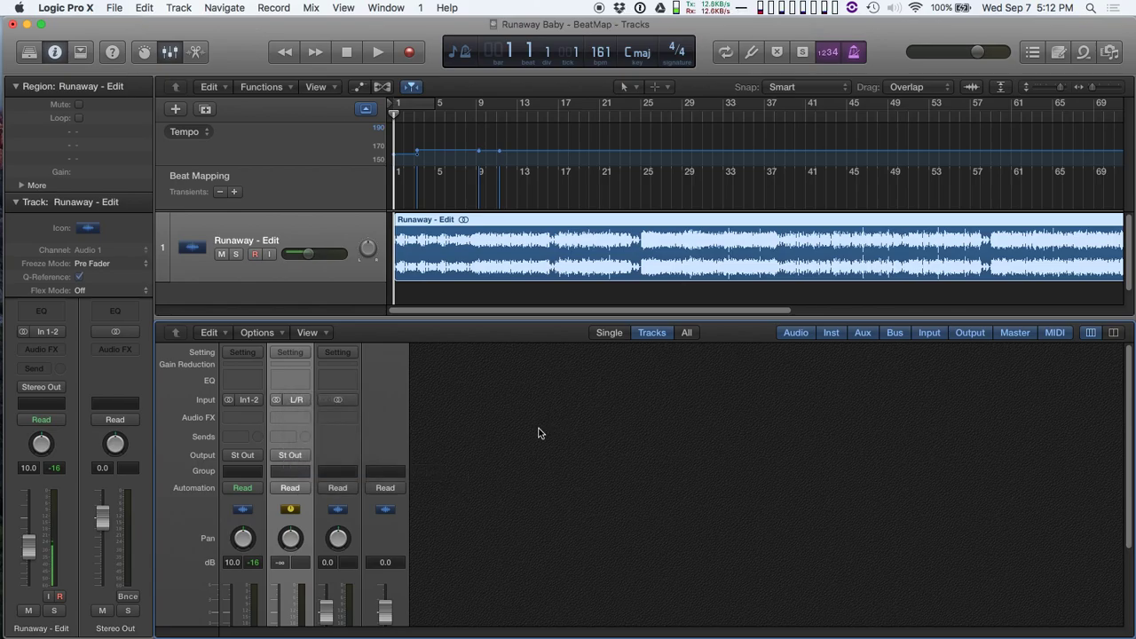
{"action": "scroll", "coordinate": [538, 433], "scroll_direction": "down", "scroll_amount": 3}
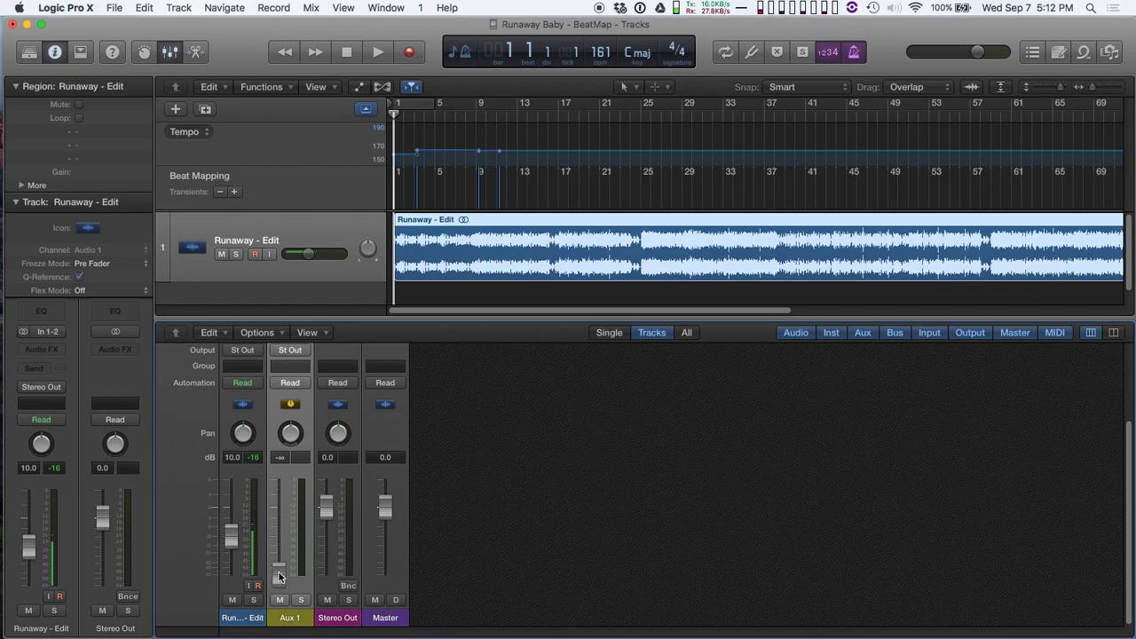
{"action": "mouse_move", "coordinate": [280, 577]}
{"action": "left_mouse_down"}
{"action": "mouse_move", "coordinate": [279, 513]}
{"action": "mouse_move", "coordinate": [280, 573]}
{"action": "left_mouse_up"}
Step: Switch to Finder, select Runaway Baby.sib, open it with Cmd-O, and nudge the score window up
{"action": "key", "text": "super+Tab"}
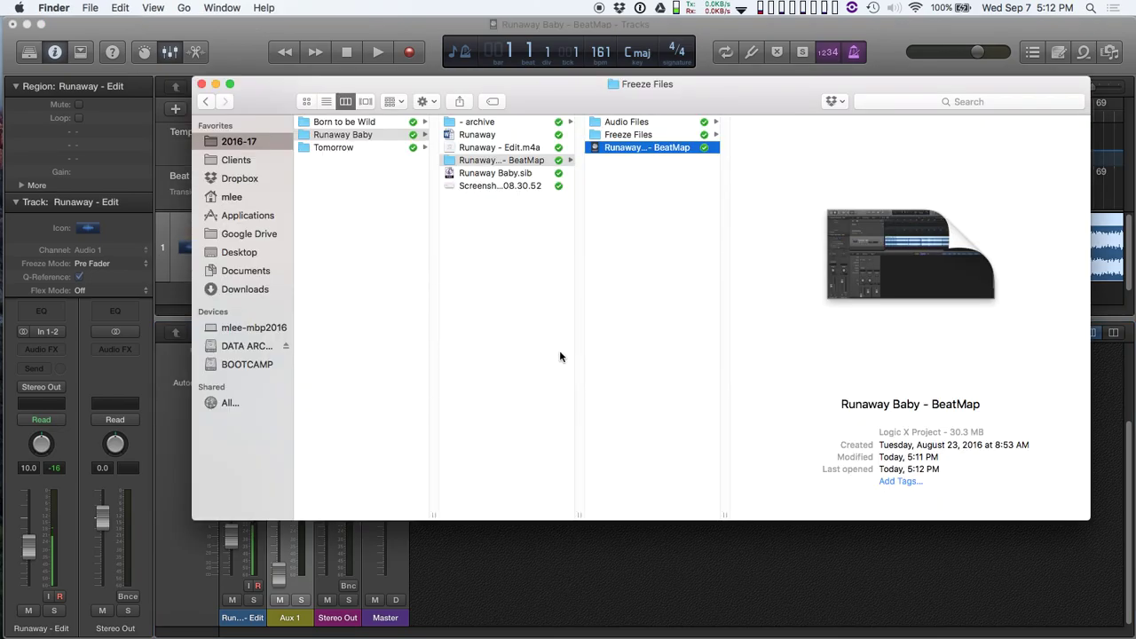
{"action": "key", "text": "Left"}
{"action": "key", "text": "Down"}
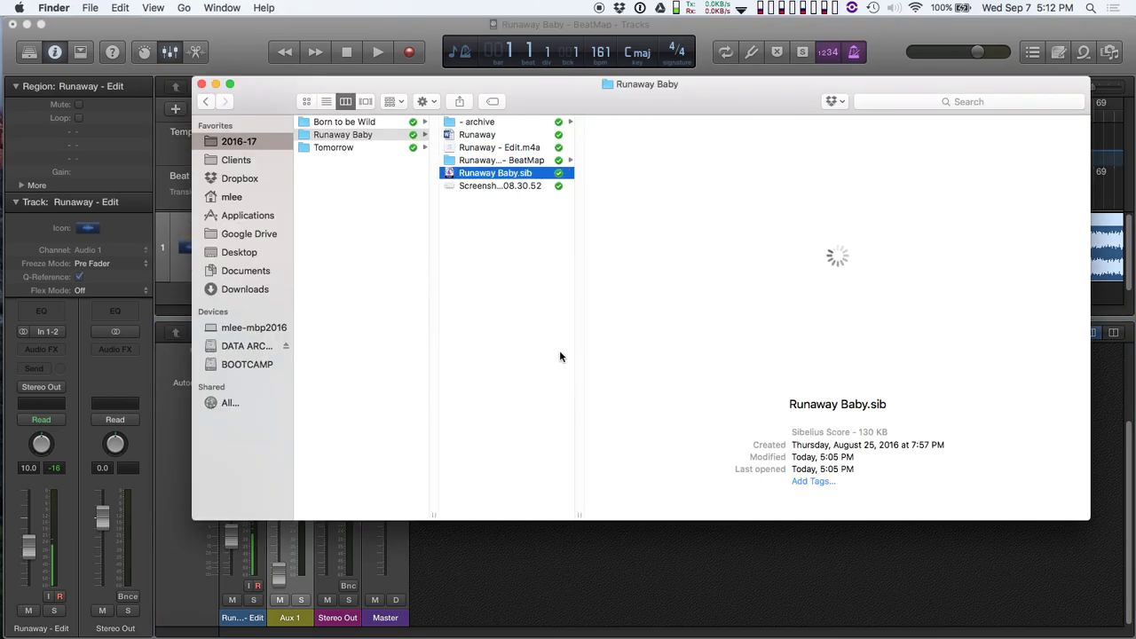
{"action": "key", "text": "super+o"}
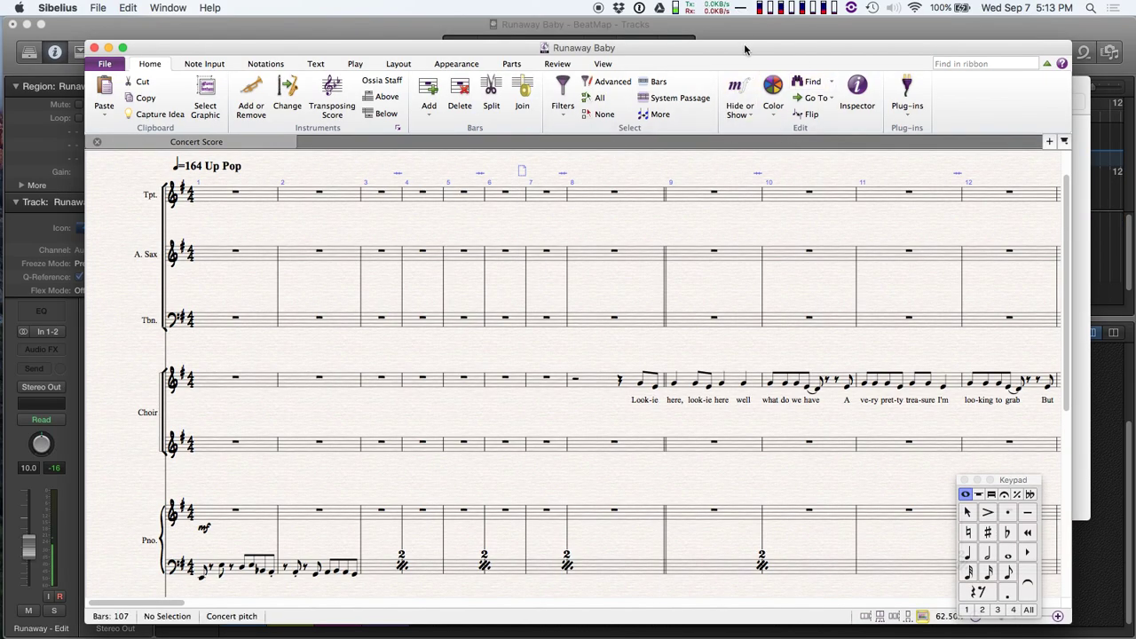
{"action": "left_click_drag", "start_coordinate": [745, 49], "coordinate": [742, 26]}
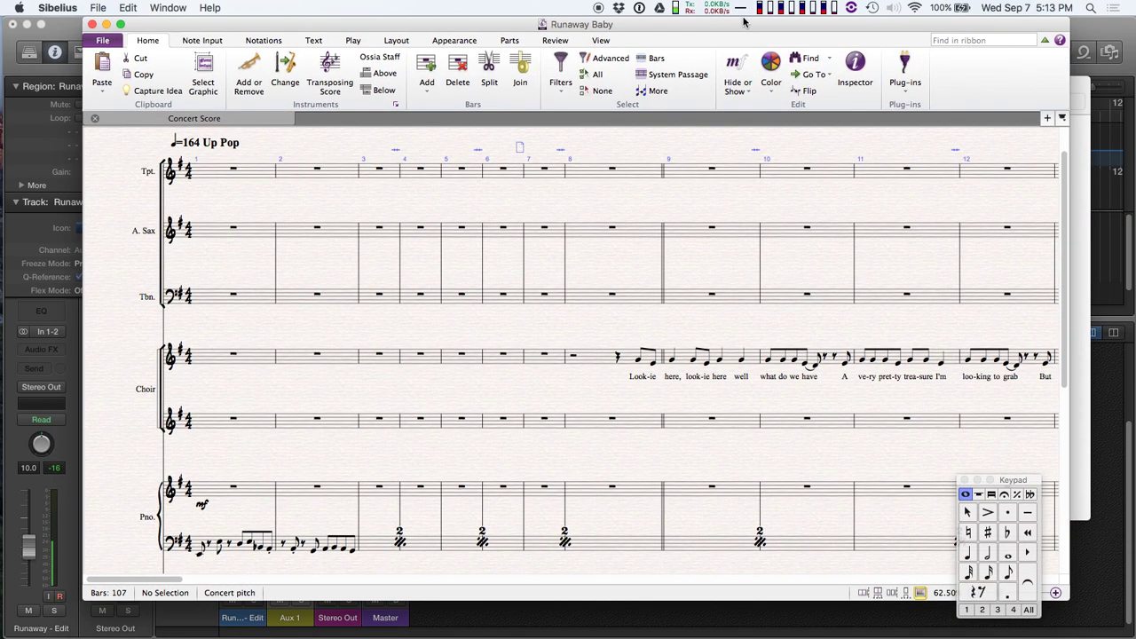
Step: Turn on the Transport panel from View > Panels and shift it slightly right
{"action": "left_click", "coordinate": [600, 41]}
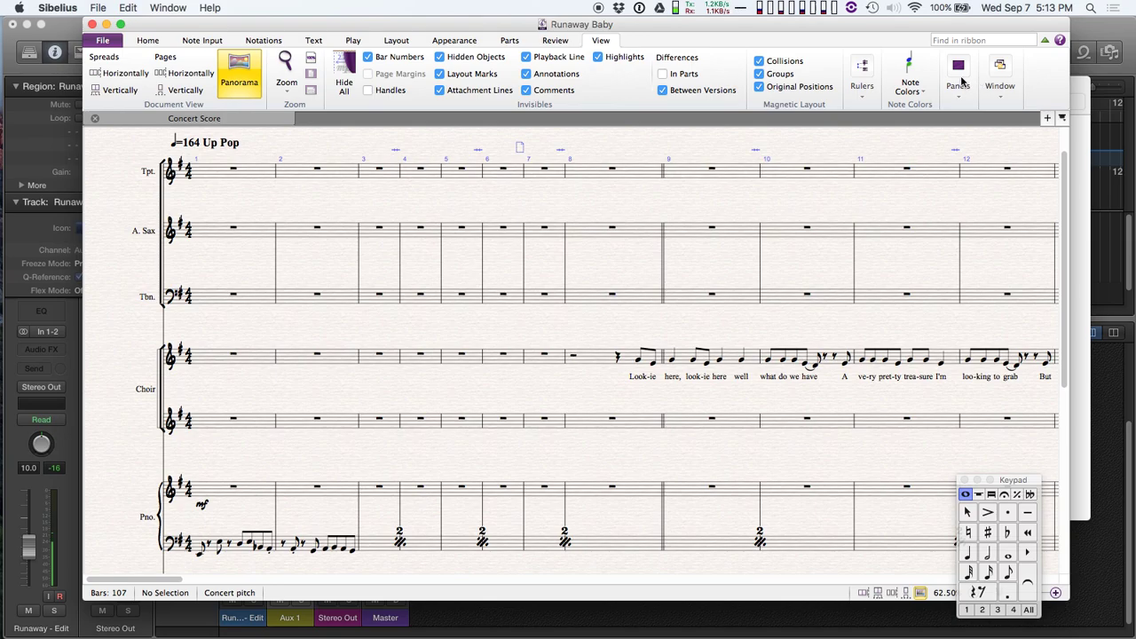
{"action": "left_click", "coordinate": [958, 100]}
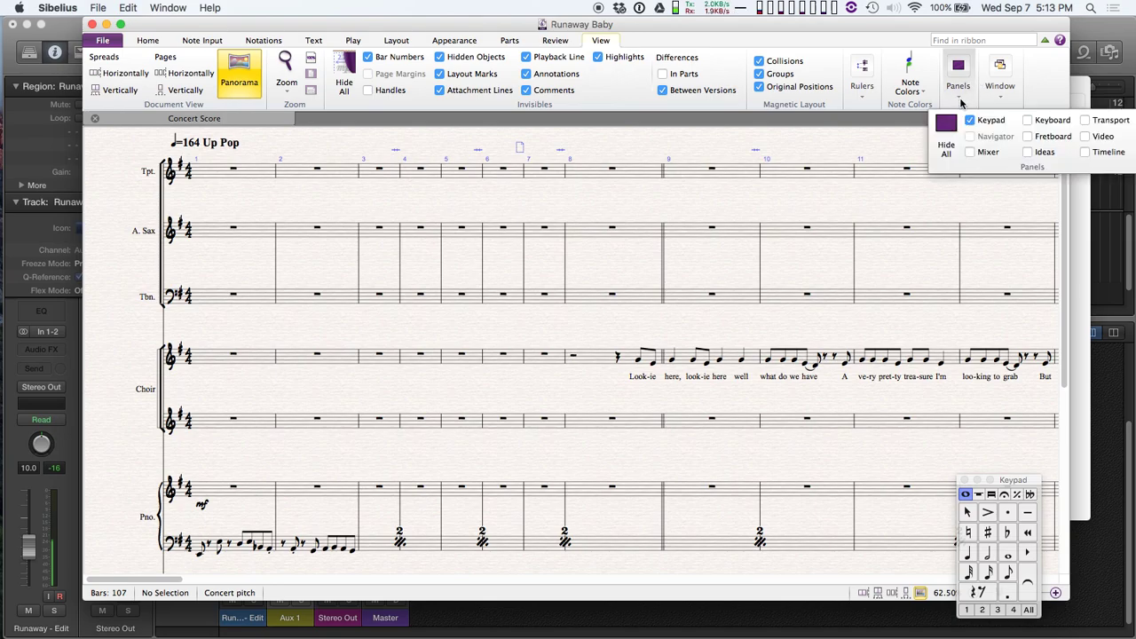
{"action": "left_click", "coordinate": [1103, 122]}
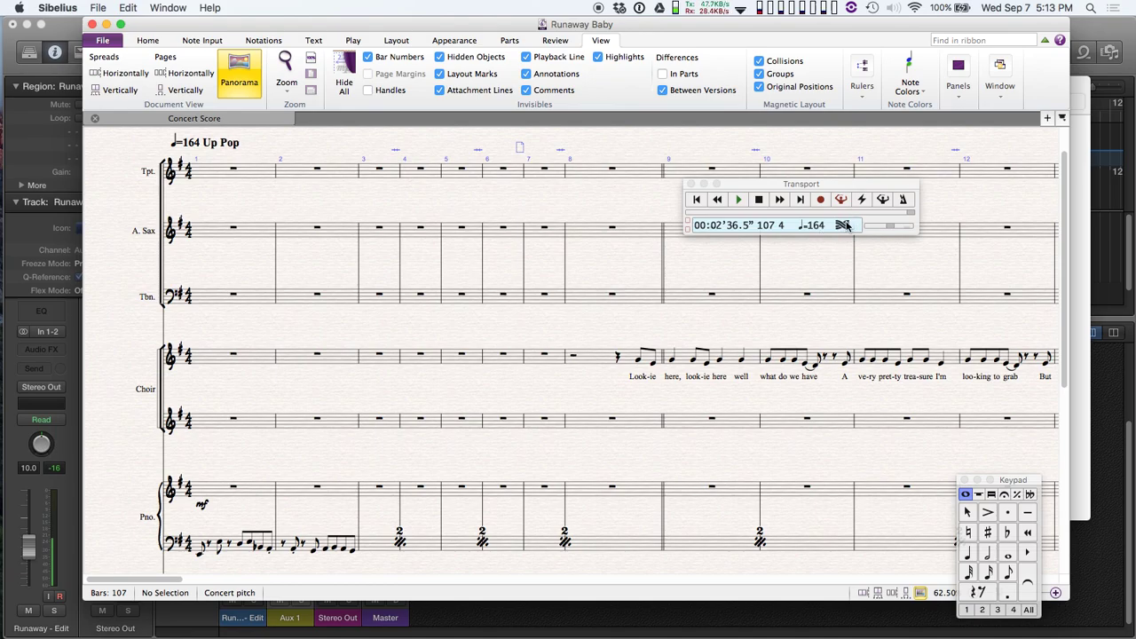
{"action": "left_click_drag", "start_coordinate": [841, 187], "coordinate": [884, 192]}
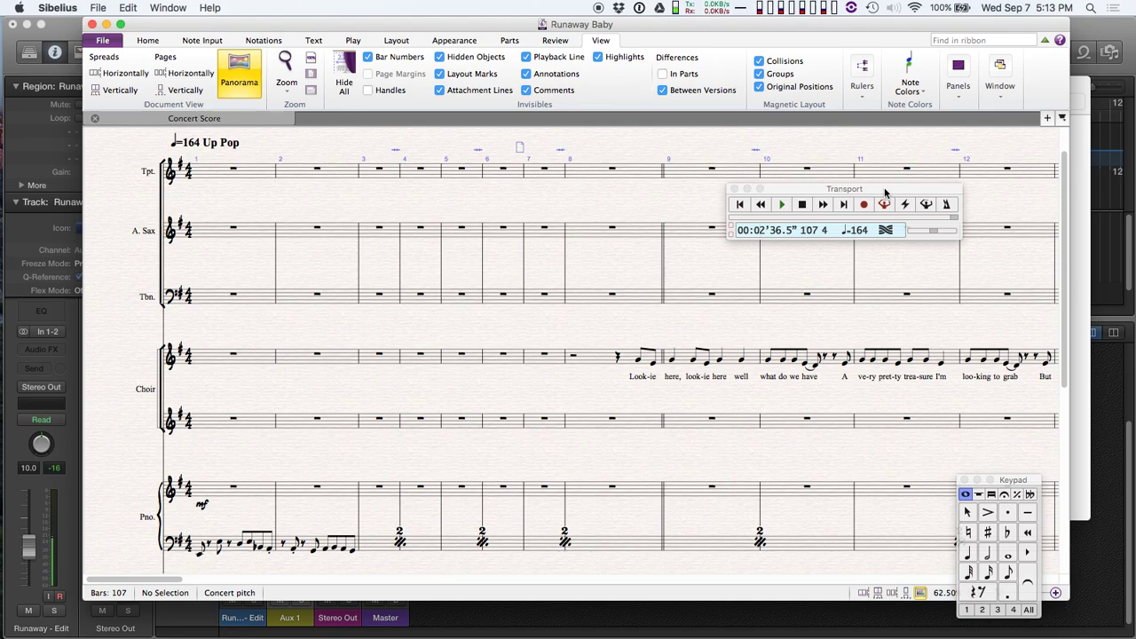
Step: In Logic, start playback from bar 36, then bring Sibelius forward to watch the score follow
{"action": "key", "text": "cmd+Tab"}
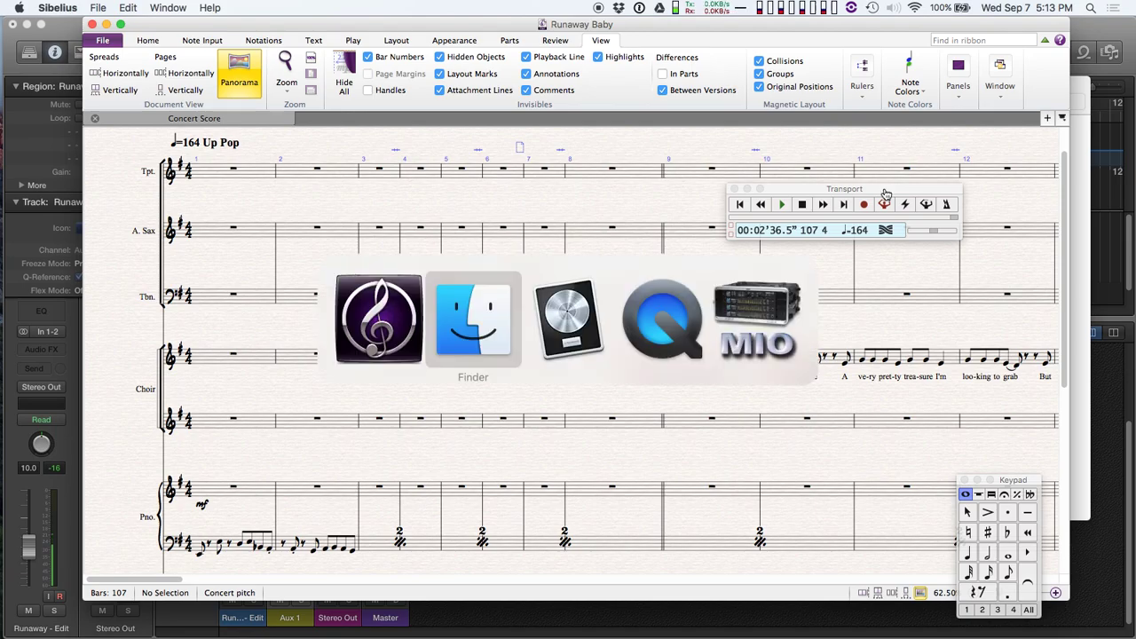
{"action": "key", "text": "super+Tab"}
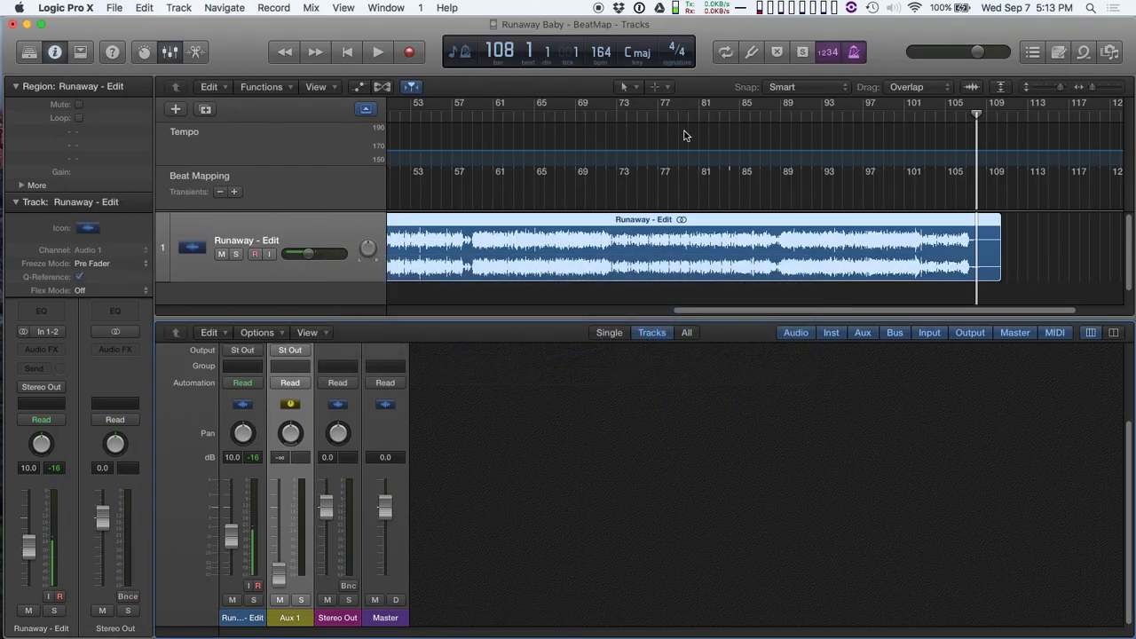
{"action": "key", "text": "Return"}
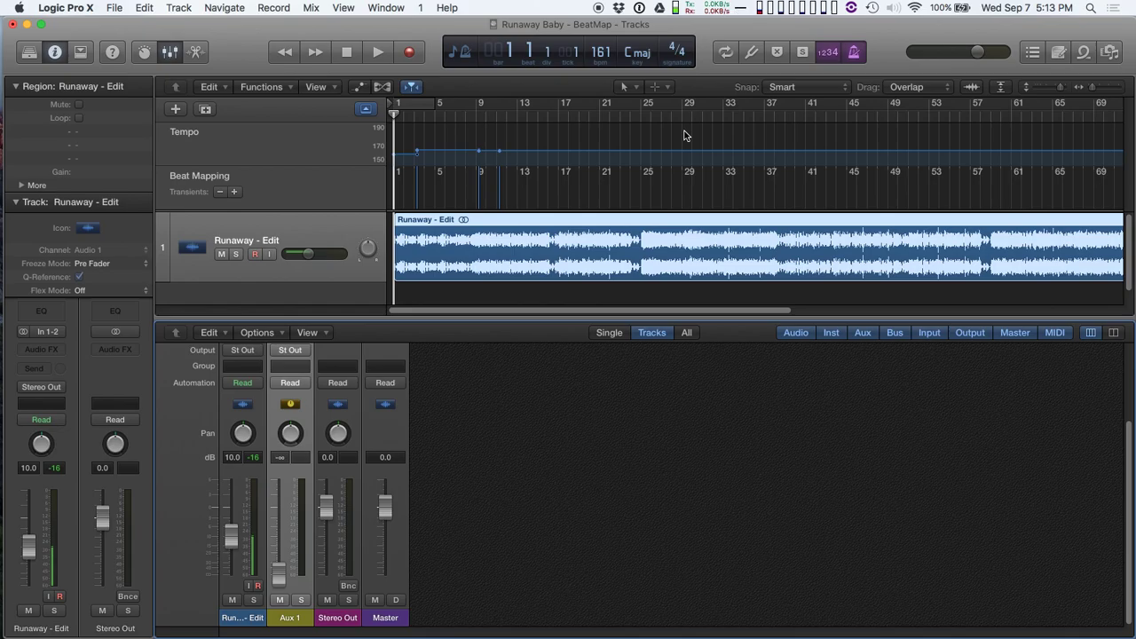
{"action": "left_click", "coordinate": [754, 113]}
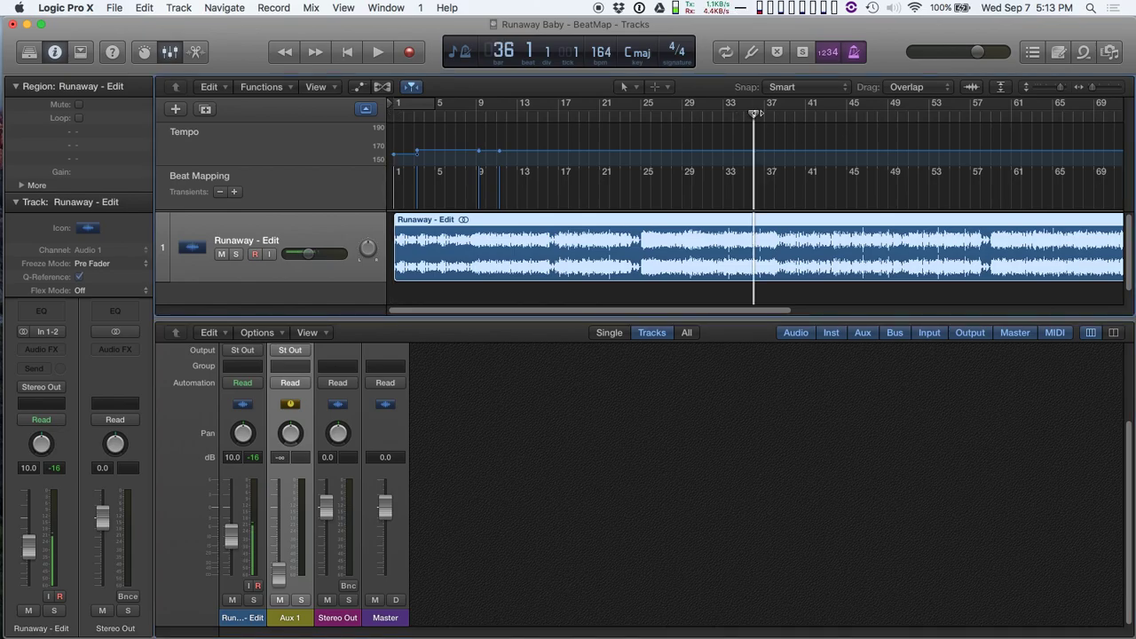
{"action": "key", "text": "space"}
{"action": "key", "text": "super+Tab"}
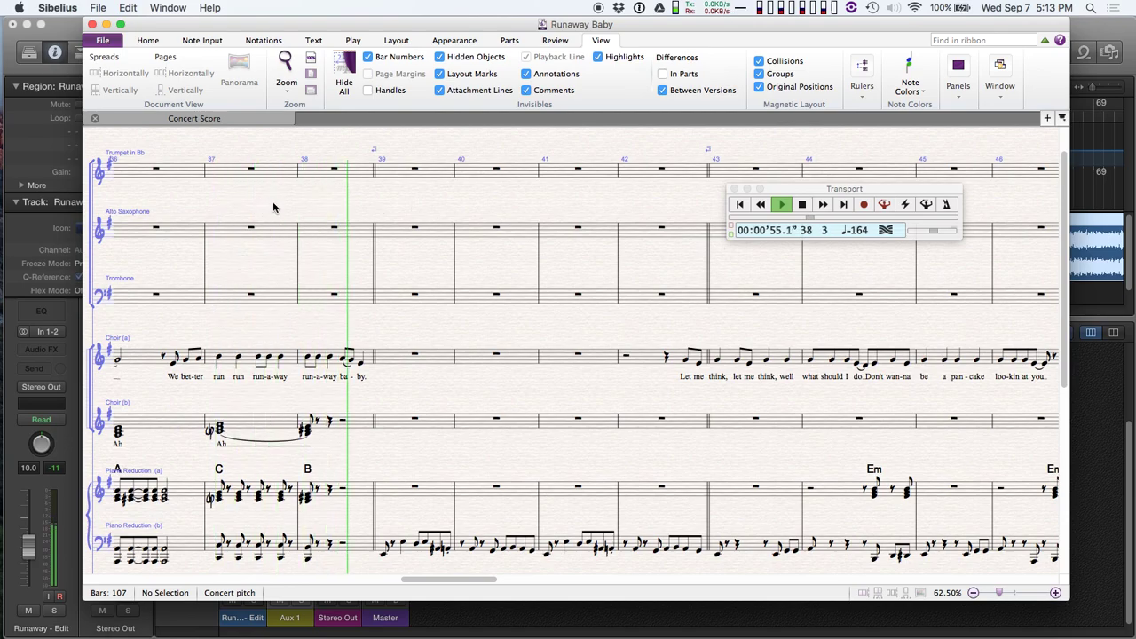
{"action": "key", "text": "shift+p"}
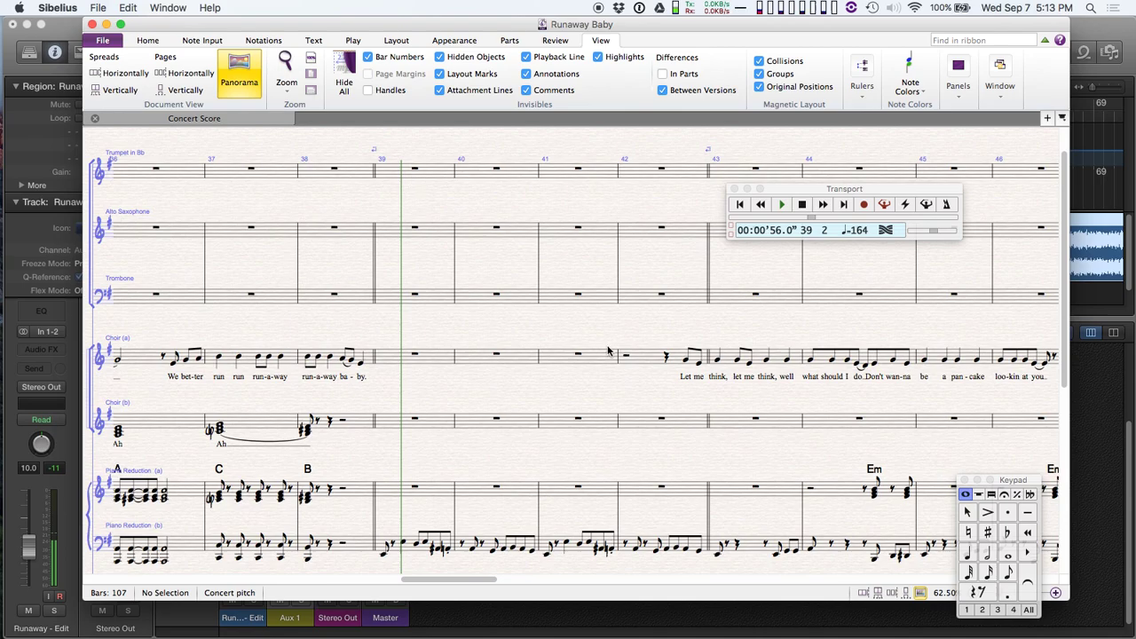
Step: Scroll to bar 59 and select the first Piano Reduction (a) note
{"action": "scroll", "coordinate": [790, 342], "scroll_direction": "right", "scroll_amount": 10}
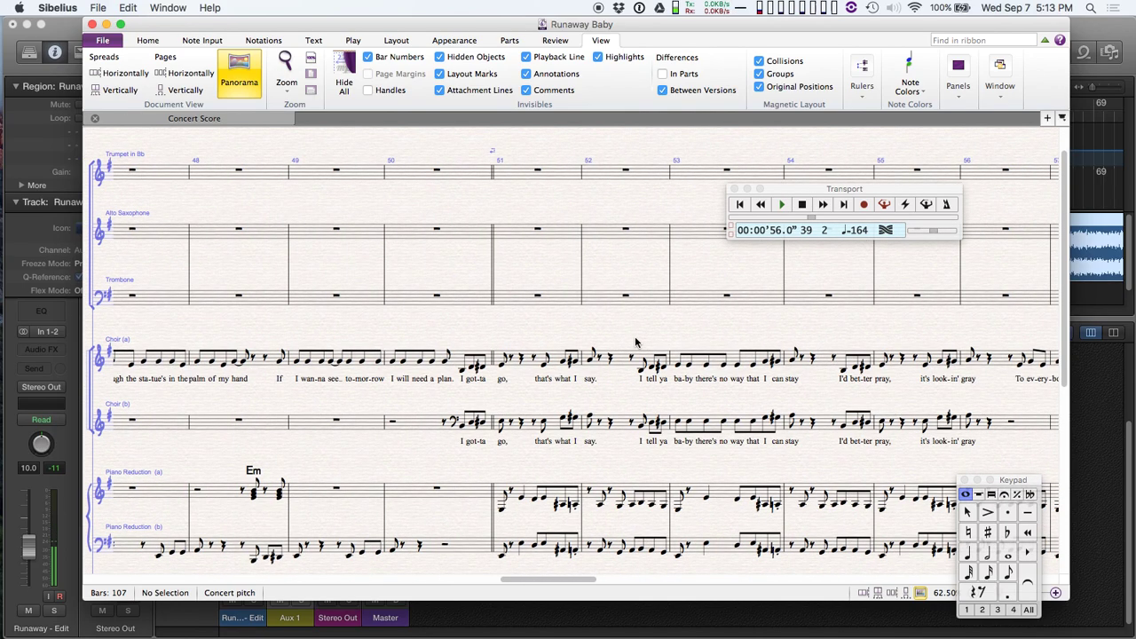
{"action": "scroll", "coordinate": [635, 342], "scroll_direction": "down", "scroll_amount": 5}
{"action": "scroll", "coordinate": [635, 343], "scroll_direction": "right", "scroll_amount": 10}
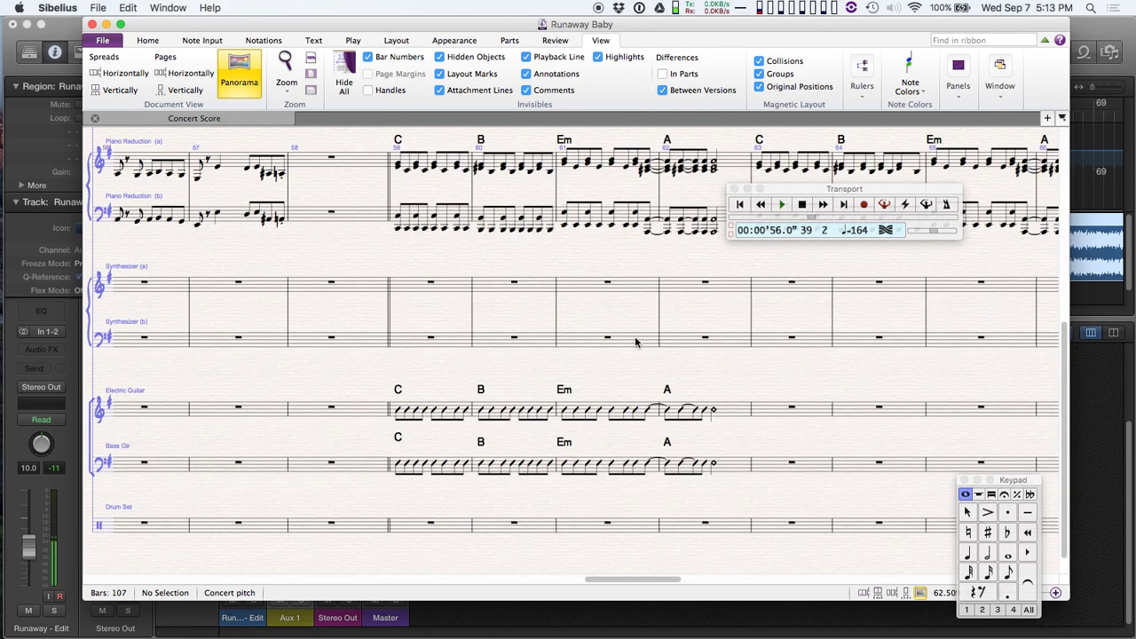
{"action": "left_click", "coordinate": [398, 167]}
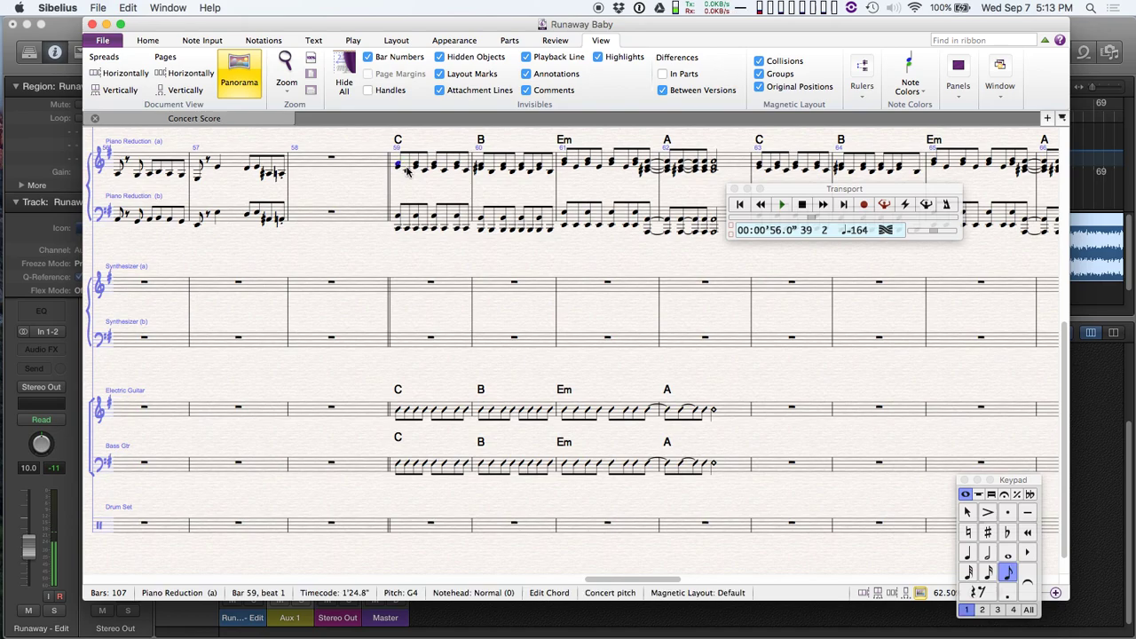
Step: Play the score from that note, stop at bar 60, and confirm Logic matches
{"action": "key", "text": "space"}
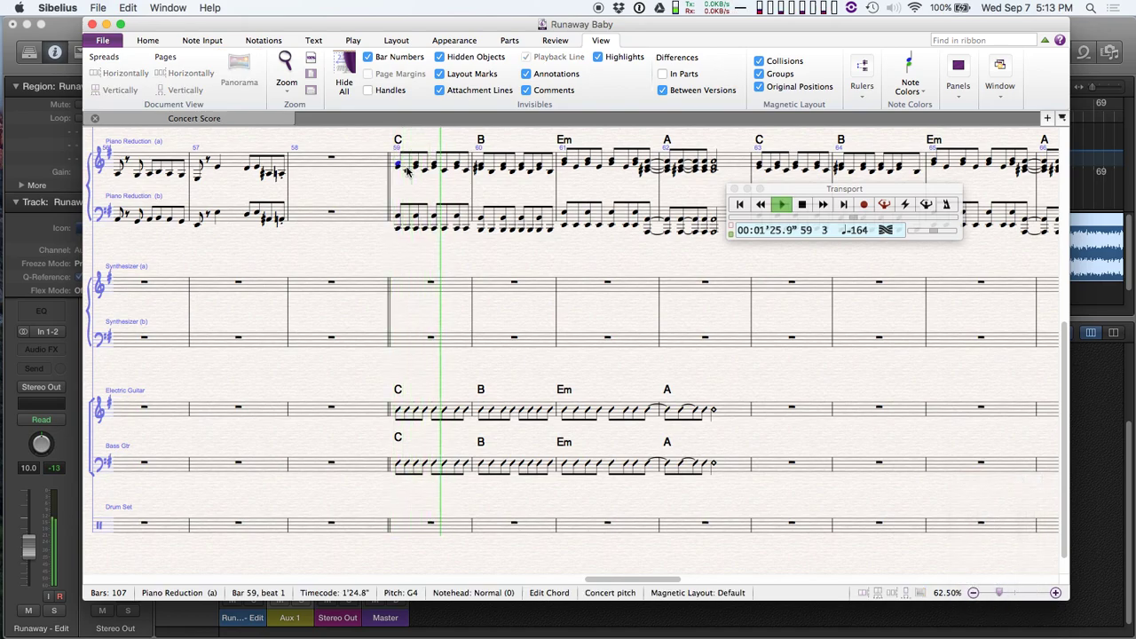
{"action": "key", "text": "space"}
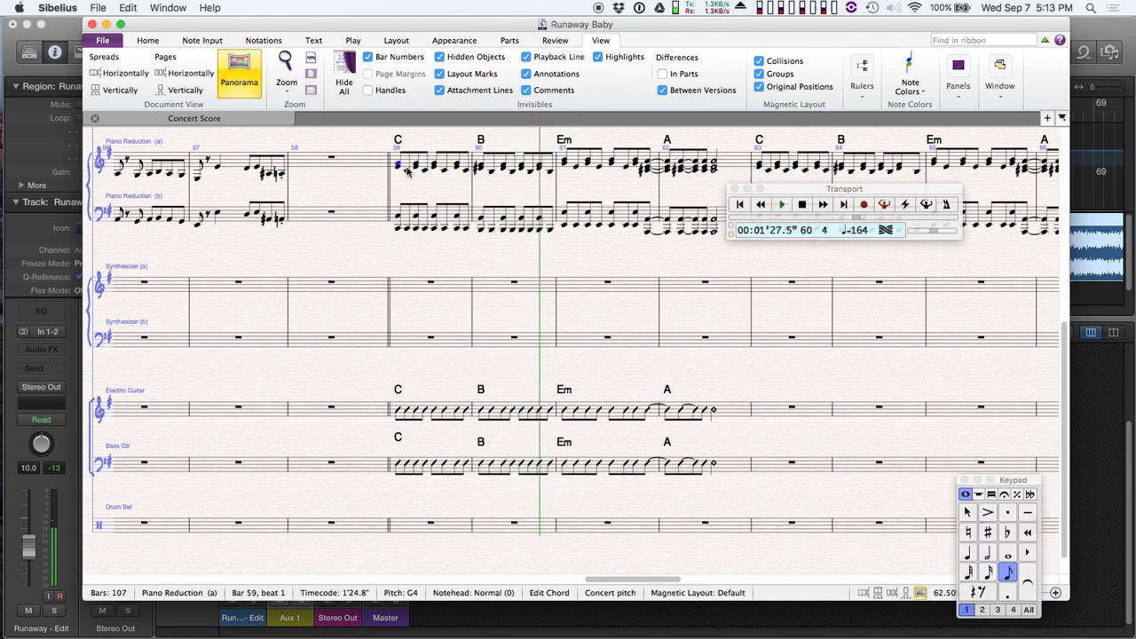
{"action": "key", "text": "super+Tab"}
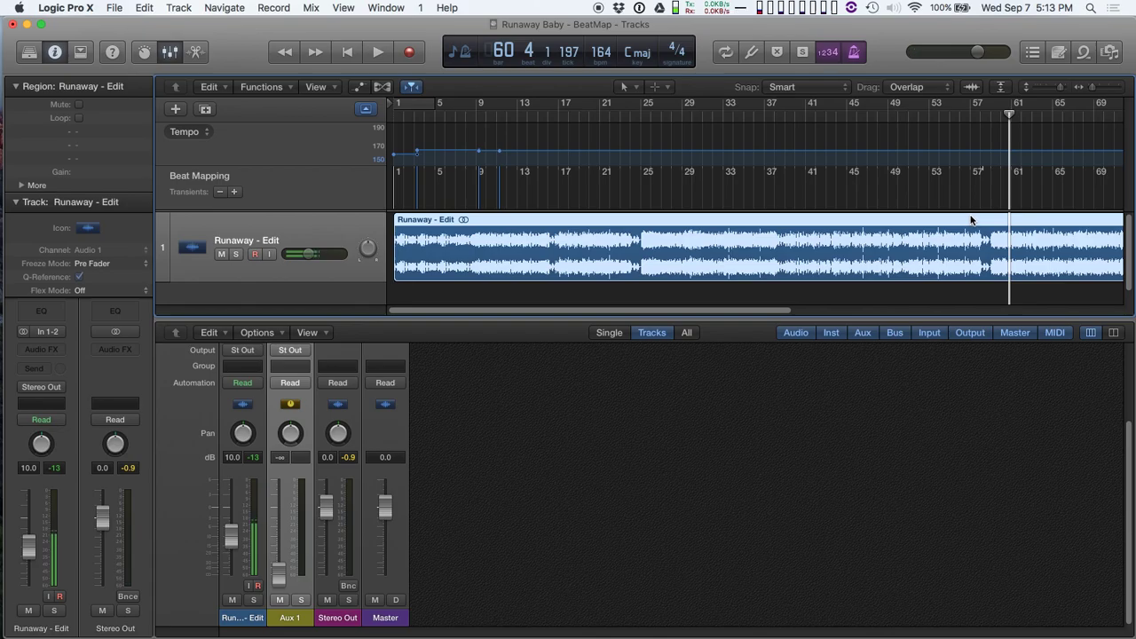
{"action": "key", "text": "super+Tab"}
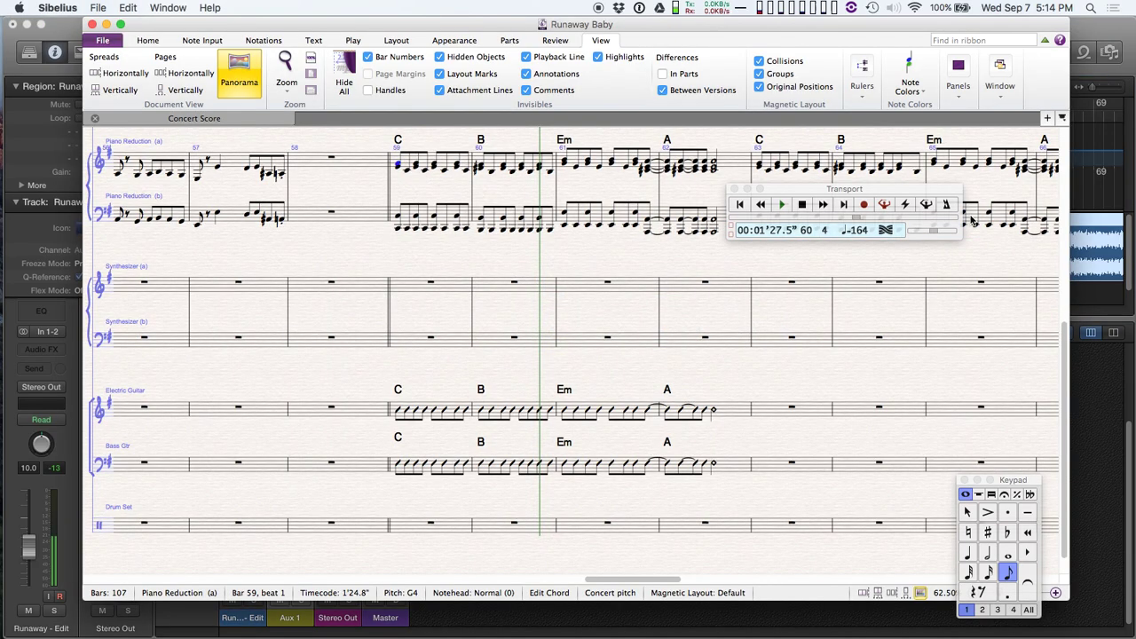
Step: Close the transport panel and move the Keypad up near the Electric Guitar staff
{"action": "left_click", "coordinate": [734, 190]}
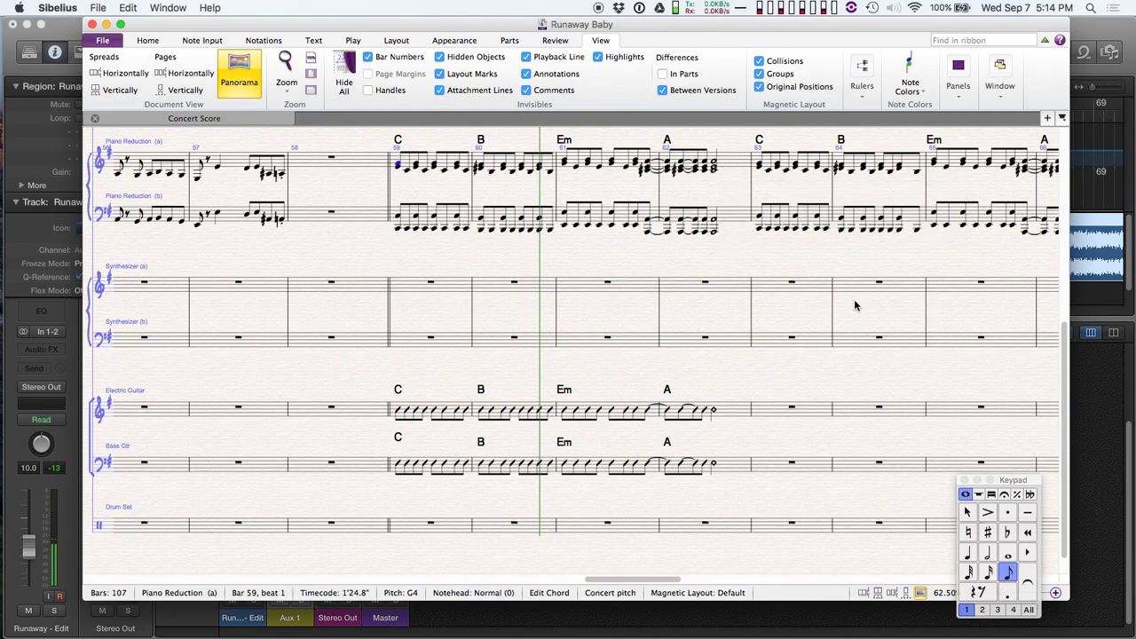
{"action": "left_click_drag", "start_coordinate": [1026, 480], "coordinate": [999, 391]}
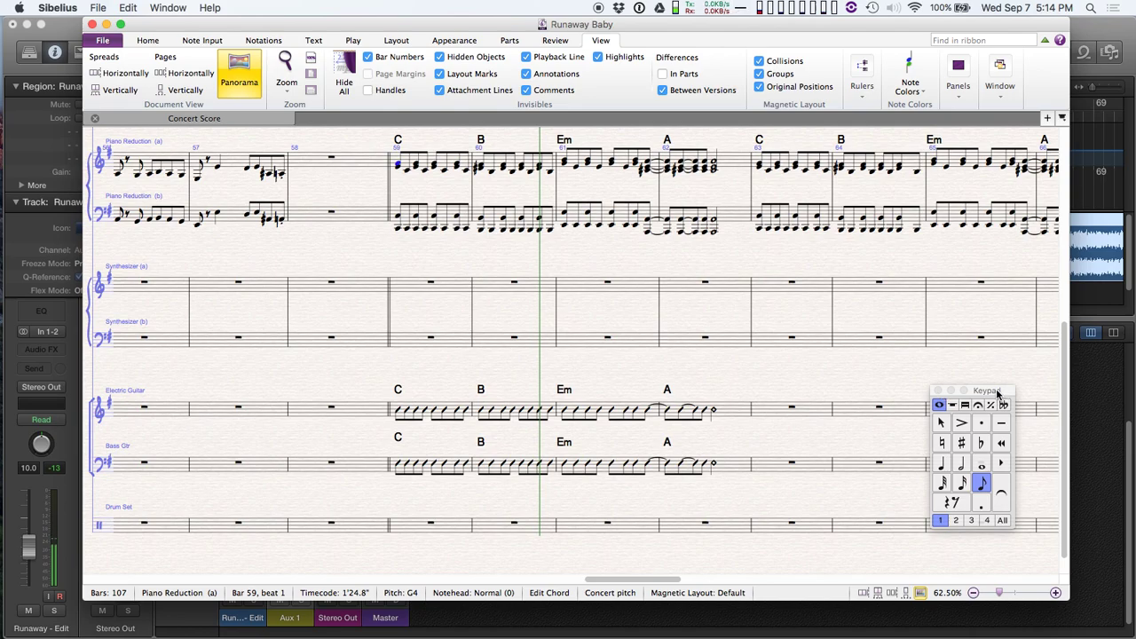
{"action": "left_click_drag", "start_coordinate": [1001, 396], "coordinate": [1011, 408]}
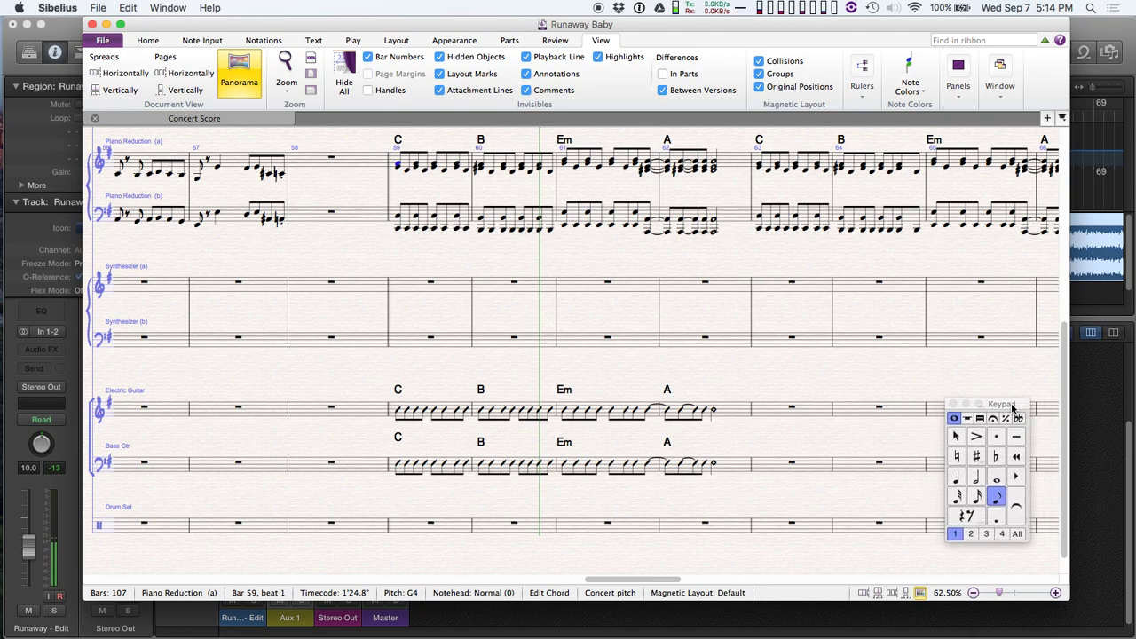
Step: Restart Logic playback from bar 40, watch Sibelius follow, and close the Keypad
{"action": "key", "text": "super+Tab"}
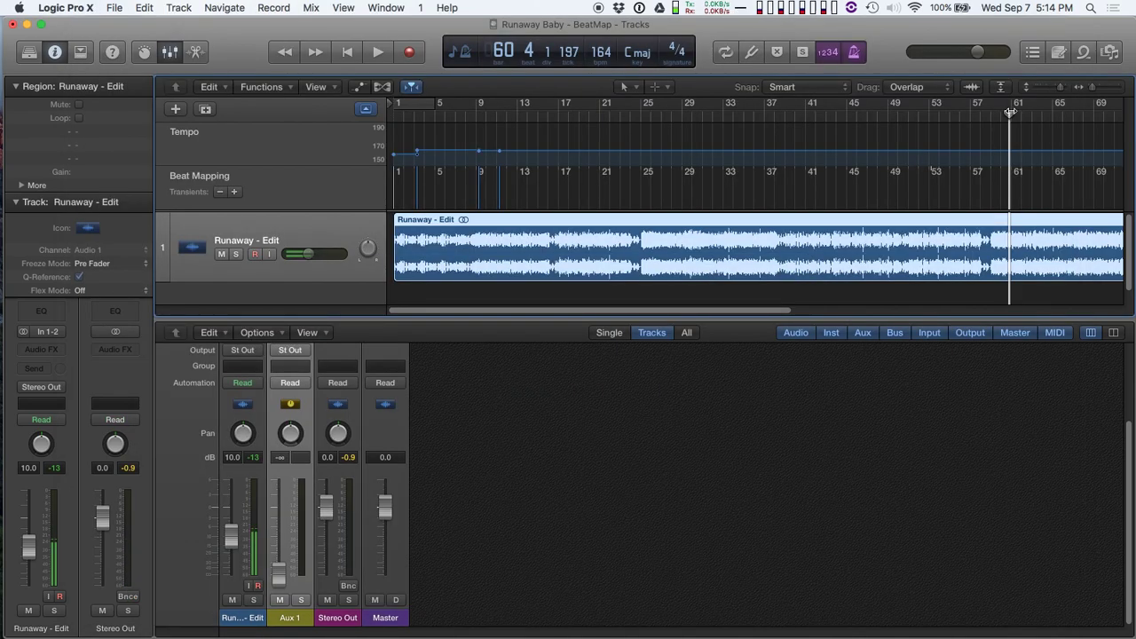
{"action": "left_click_drag", "start_coordinate": [1010, 112], "coordinate": [796, 119]}
{"action": "key", "text": "space"}
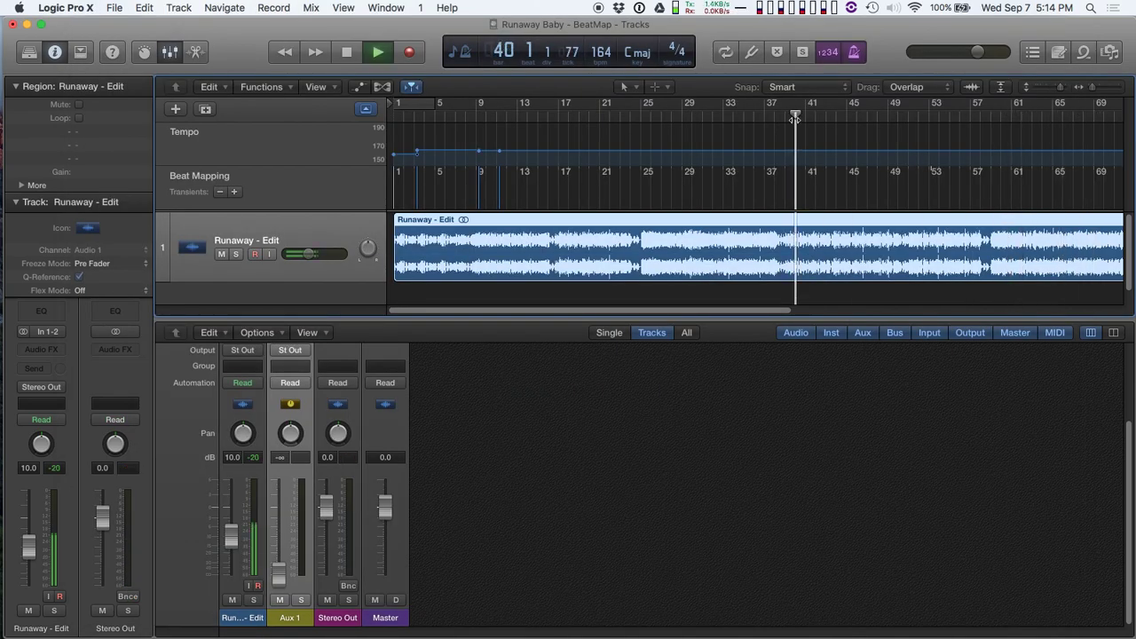
{"action": "key", "text": "super+Tab"}
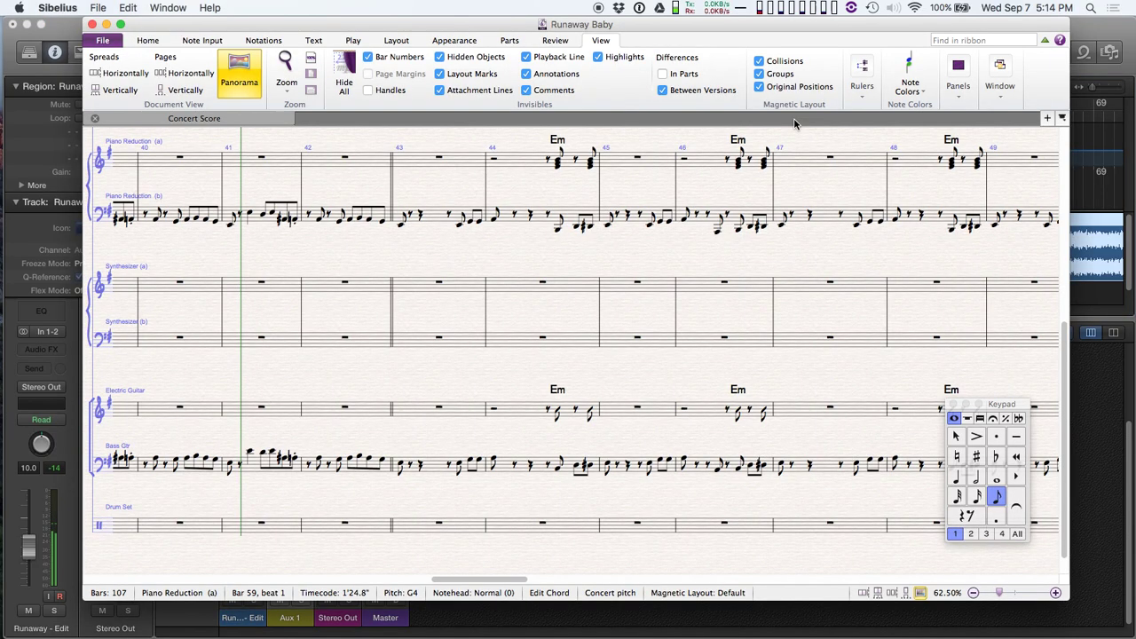
{"action": "left_click_drag", "start_coordinate": [1009, 404], "coordinate": [1030, 405]}
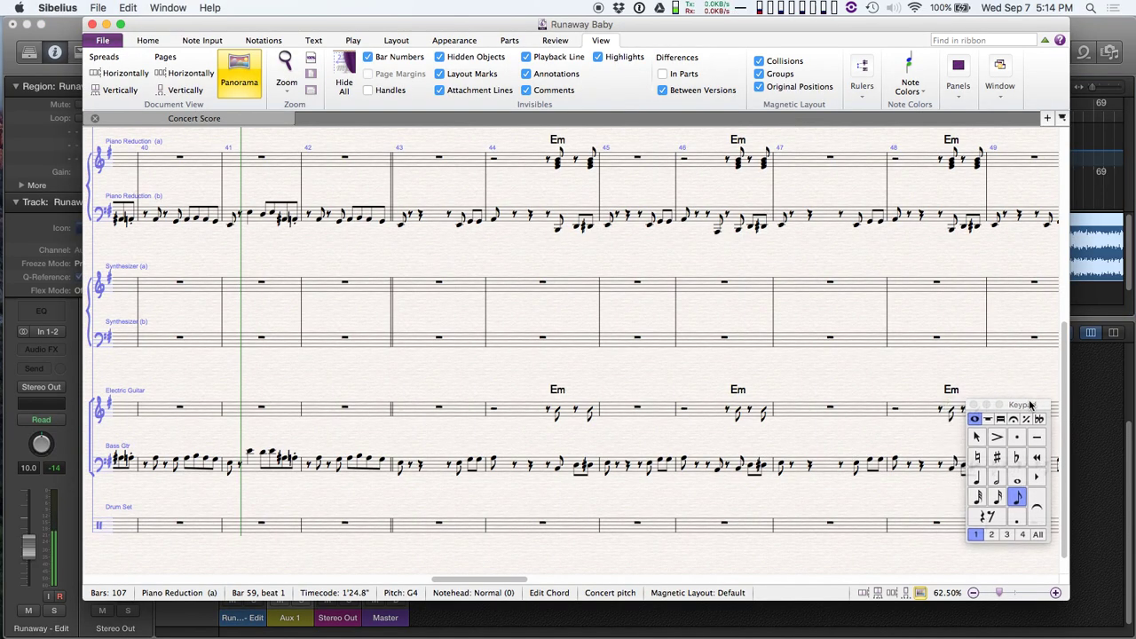
{"action": "left_click", "coordinate": [974, 406]}
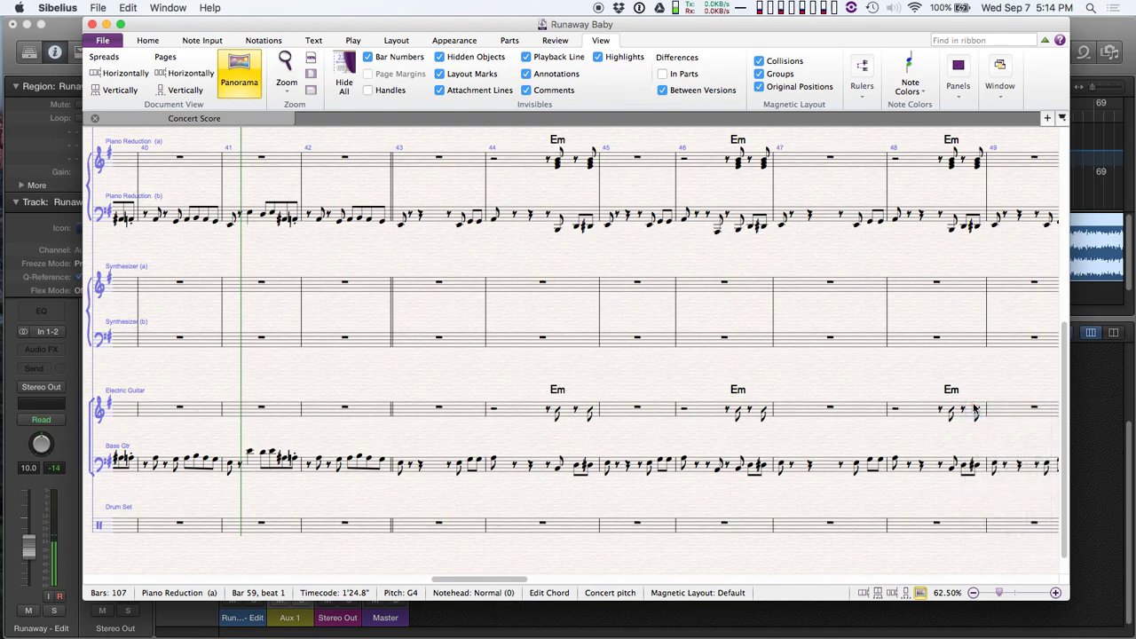
Step: Play Logic briefly from bar 41, then stop playback
{"action": "key", "text": "super+Tab"}
{"action": "key", "text": "space"}
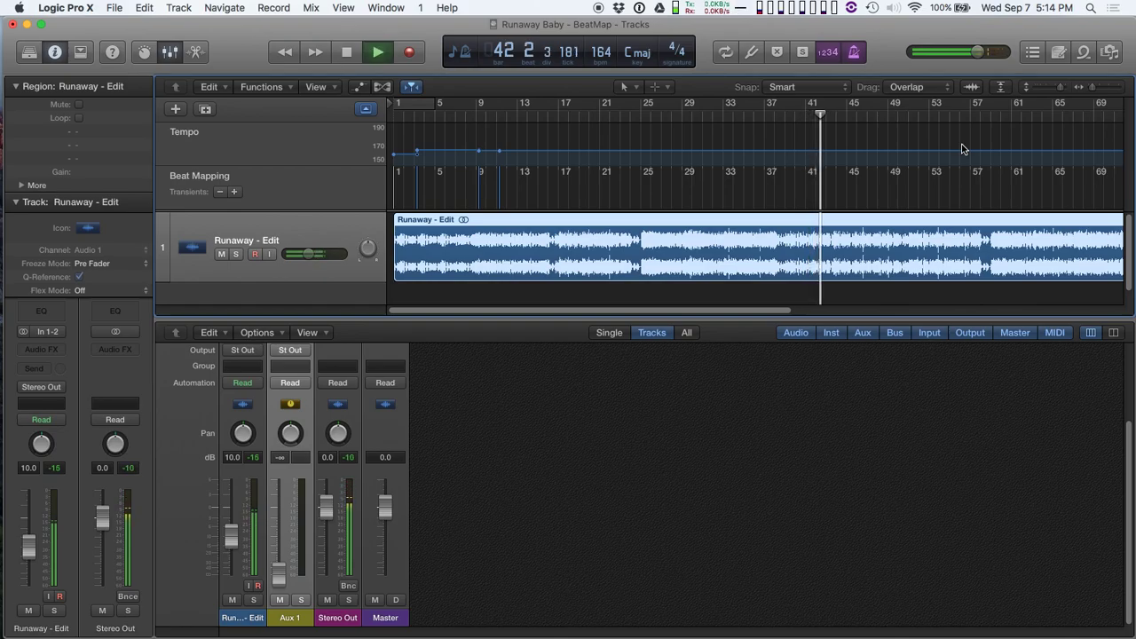
{"action": "key", "text": "space"}
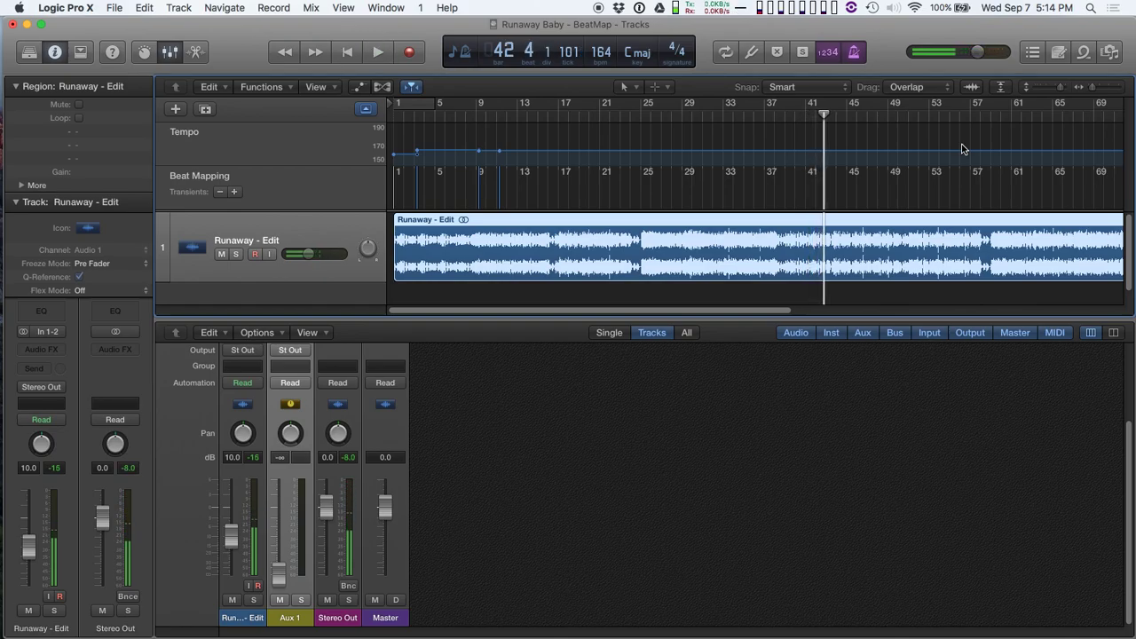
Step: Zoom out the Logic timeline and return the playhead to bar 1
{"action": "key", "text": "super+Left"}
{"action": "key", "text": "super+Left"}
{"action": "key", "text": "Return"}
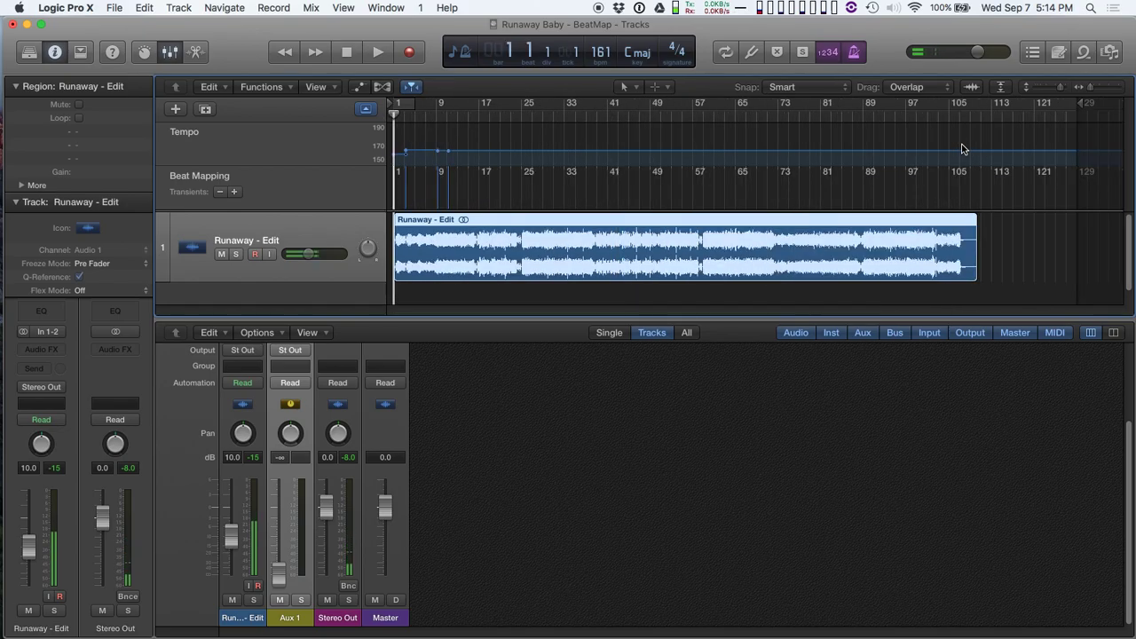
{"action": "key", "text": "super+Tab"}
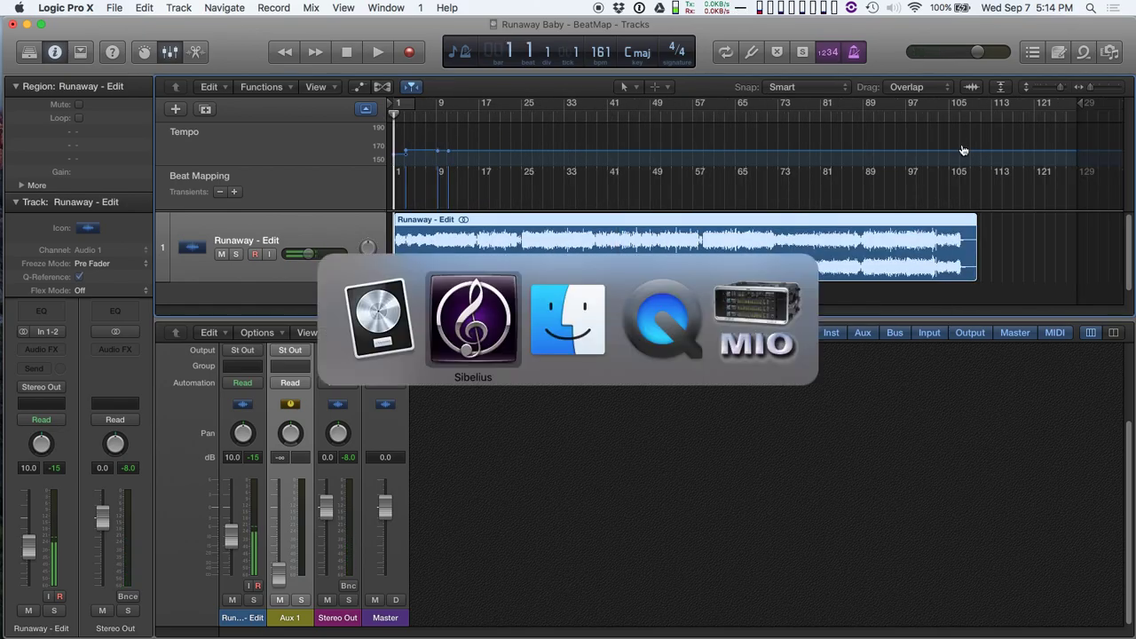
{"action": "key", "text": "super+Tab"}
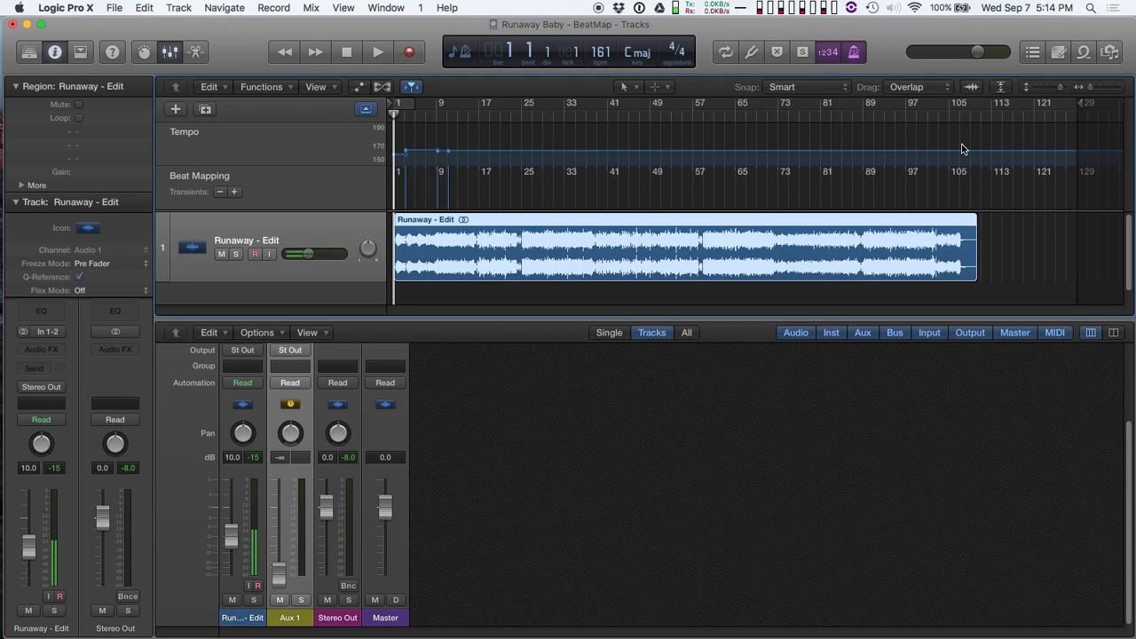
Step: Scroll the Sibelius score up to its top staves and shrink Logic's window over it
{"action": "key", "text": "super+Tab"}
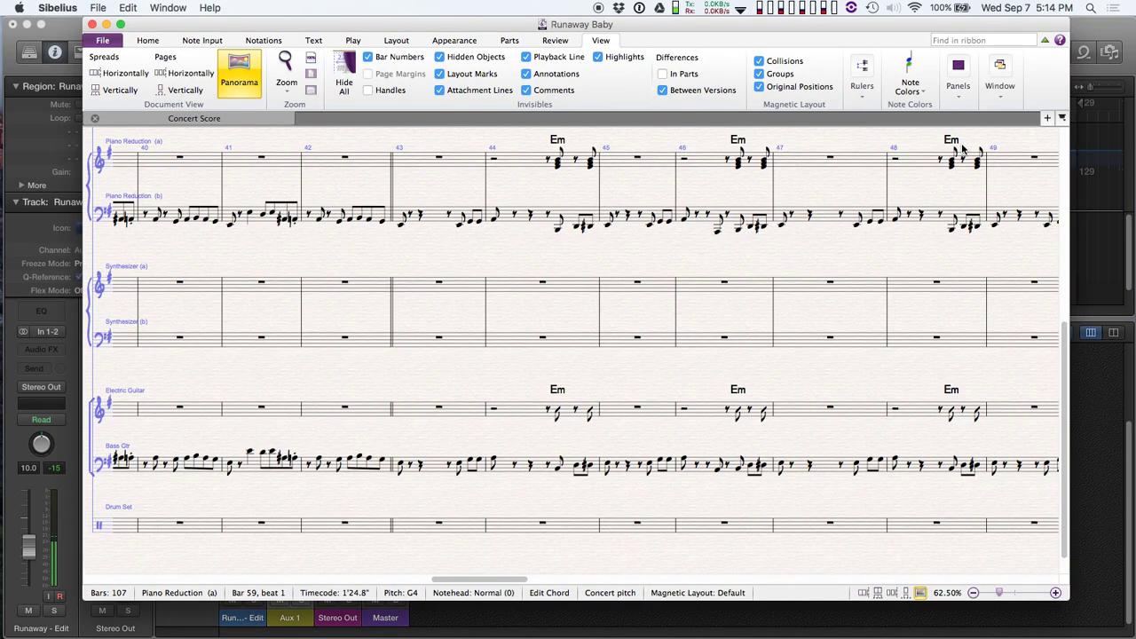
{"action": "scroll", "coordinate": [963, 149], "scroll_direction": "up", "scroll_amount": 5}
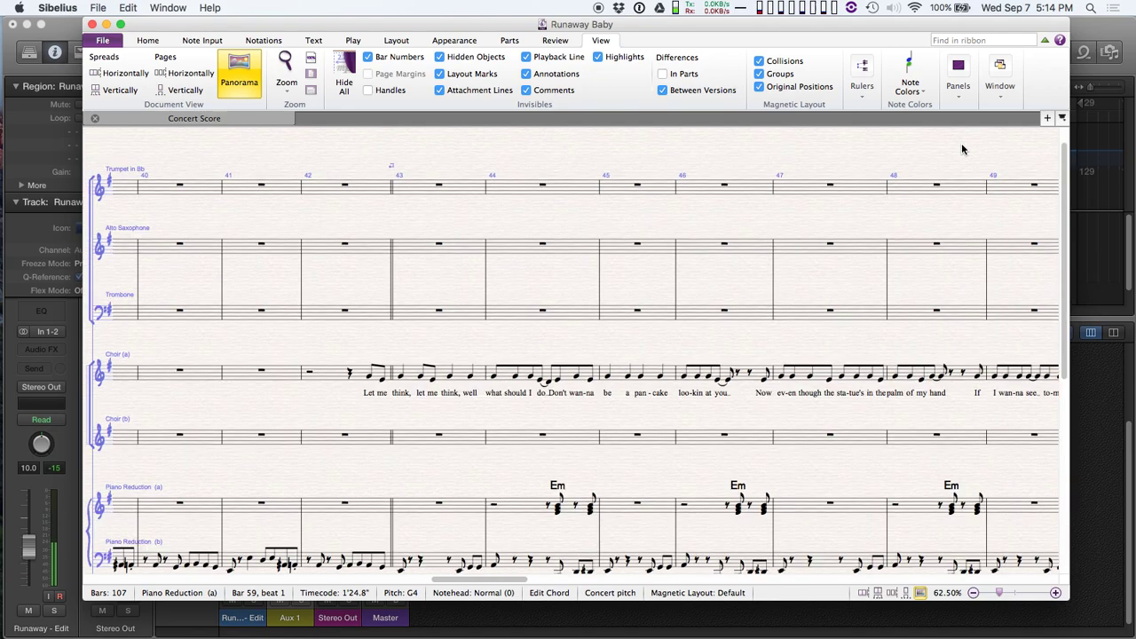
{"action": "key", "text": "super+Tab"}
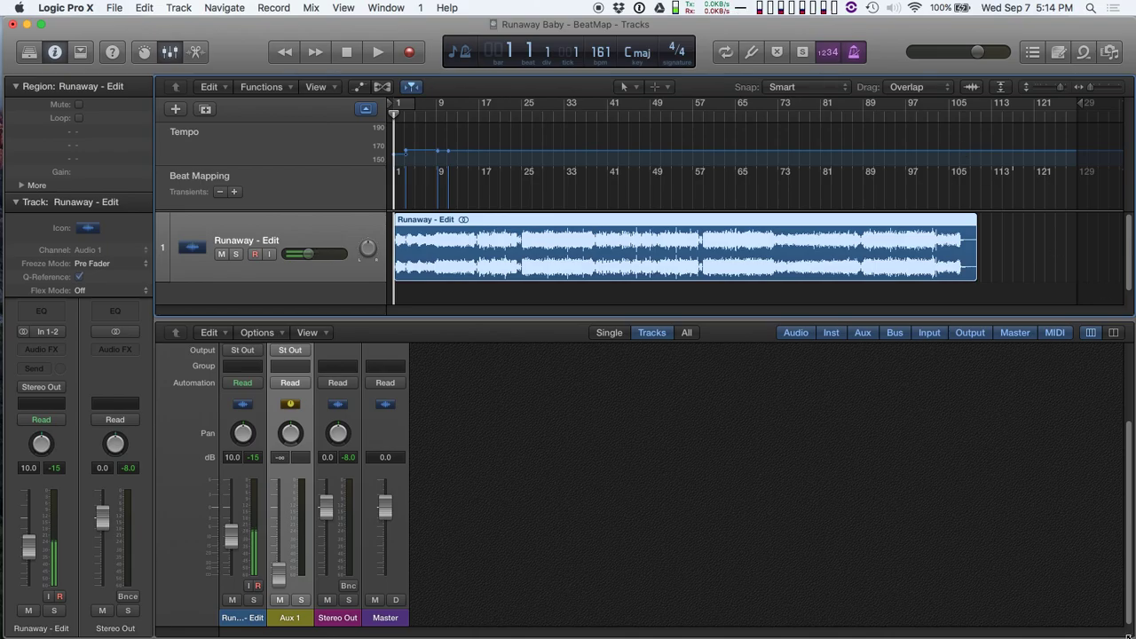
{"action": "left_click_drag", "start_coordinate": [1103, 594], "coordinate": [1009, 411]}
{"action": "key", "text": "super+Tab"}
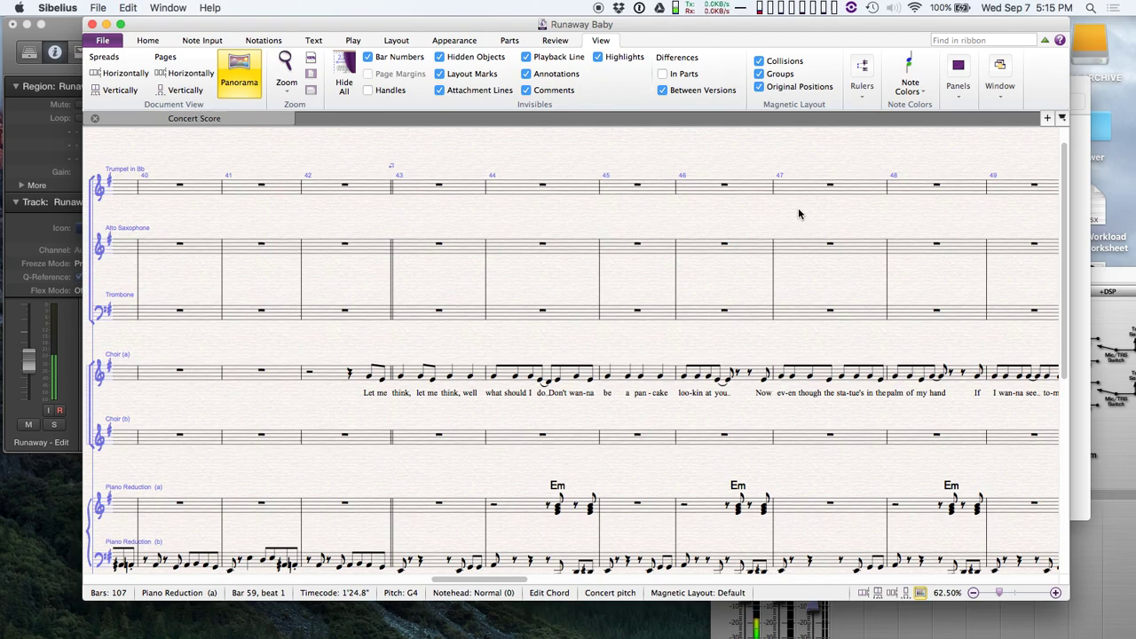
{"action": "key", "text": "super+Tab"}
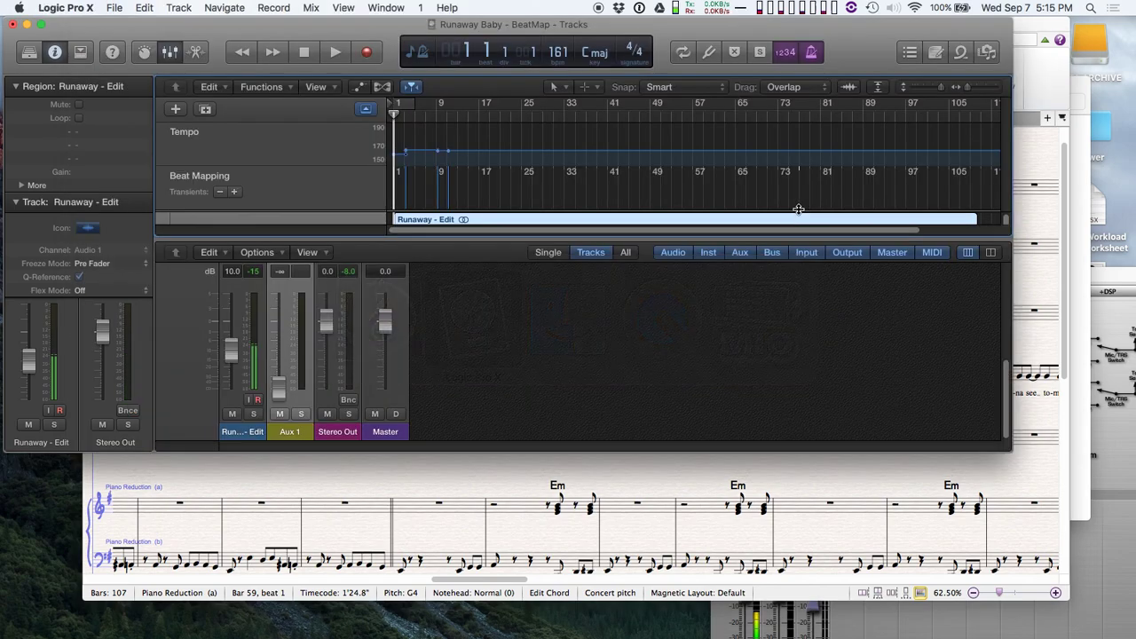